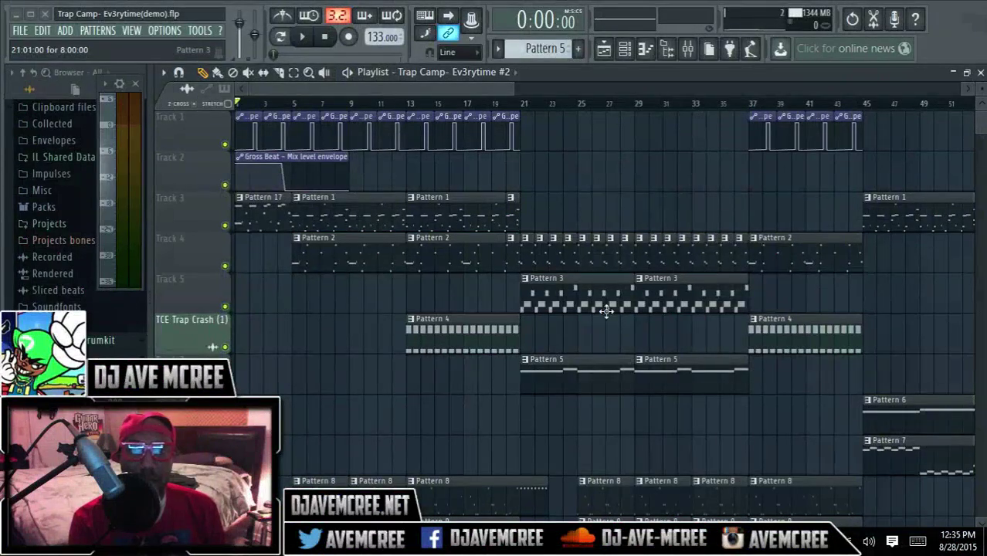
# Play the arrangement from about bar 36 to hear the transition into the section at bar 37.
pyautogui.moveTo(454, 92); pyautogui.dragTo(590, 91)
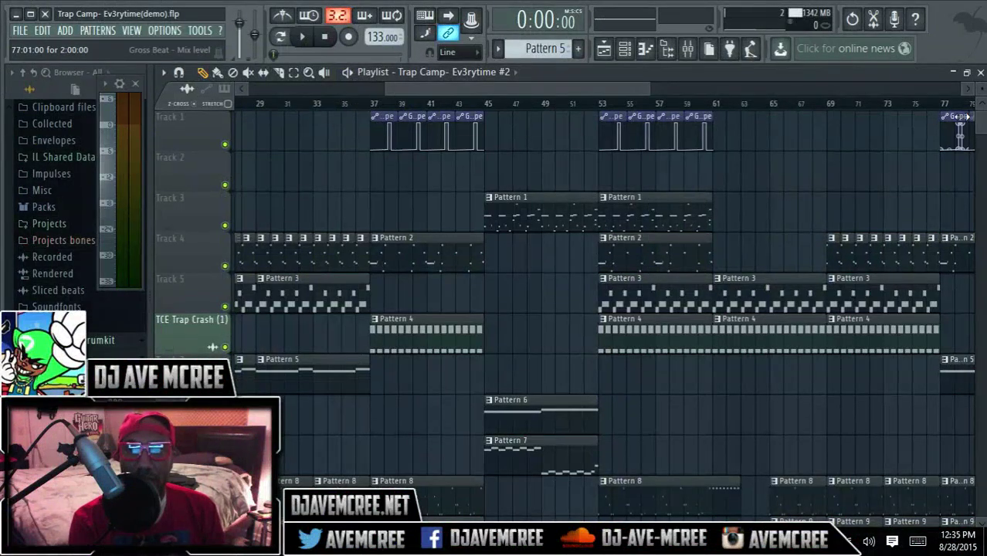
pyautogui.moveTo(981, 120)
pyautogui.mouseDown()
pyautogui.moveTo(981, 186)
pyautogui.moveTo(981, 123)
pyautogui.mouseUp()
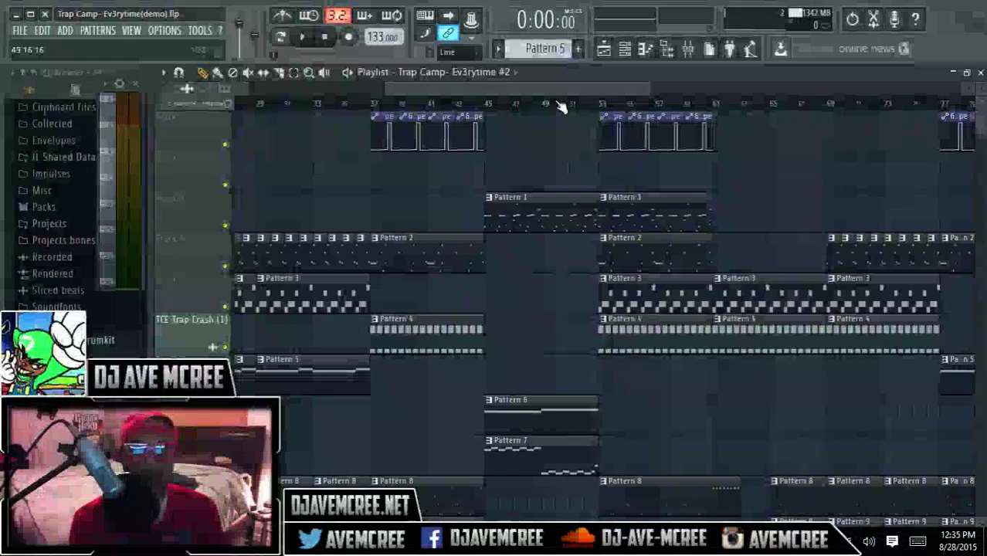
pyautogui.click(363, 113)
pyautogui.press('space')
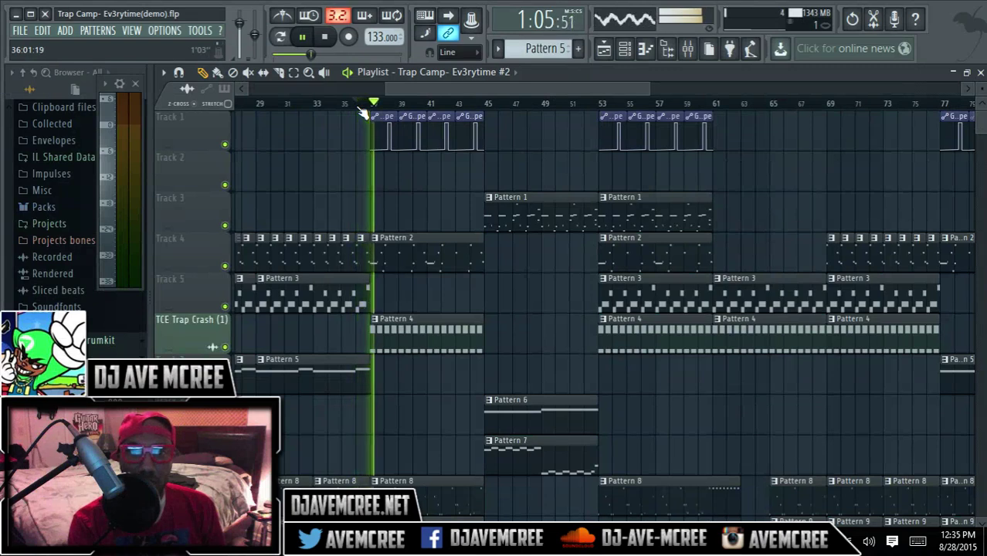
pyautogui.press('space')
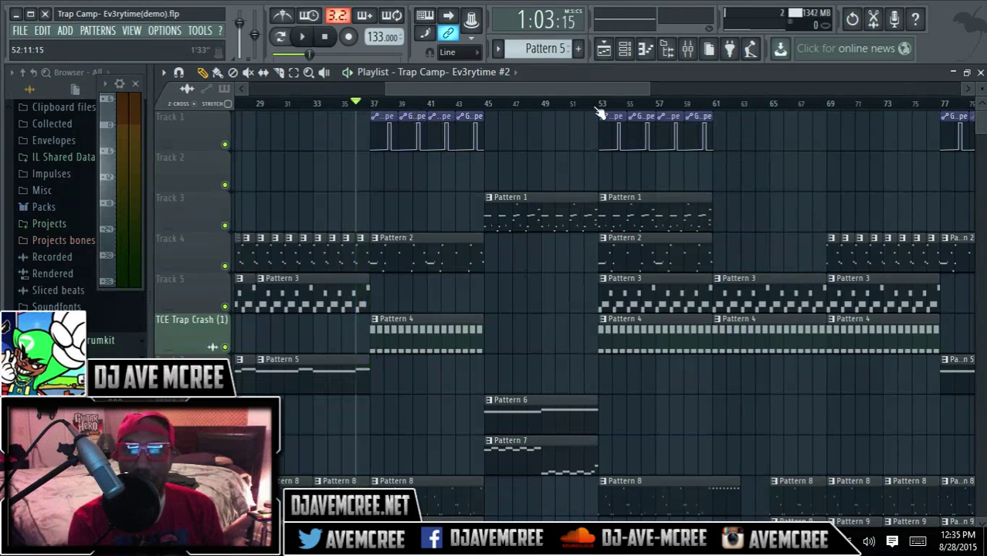
# Play the breakdown starting at bar 45, where Patterns 1, 6 and 7 overlap, then stop playback.
pyautogui.click(485, 103)
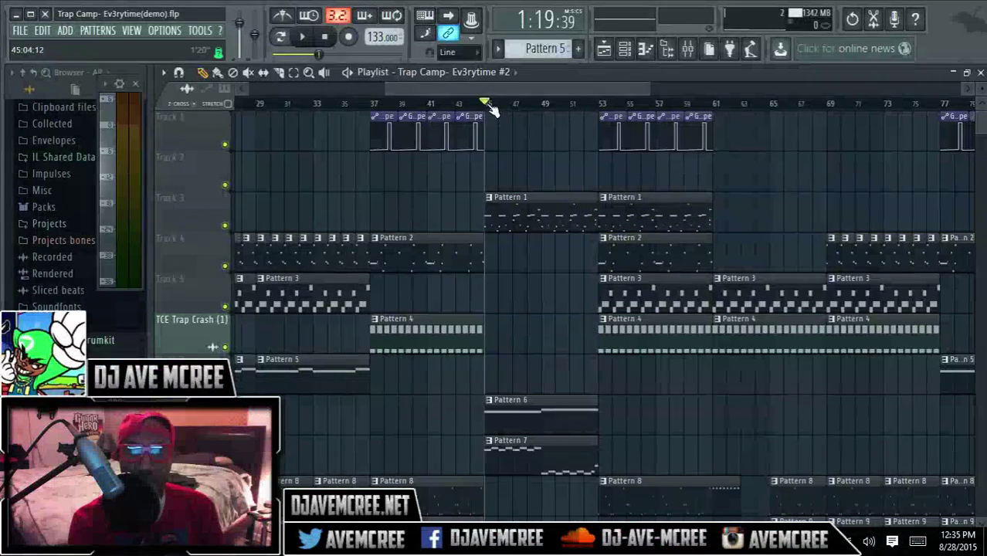
pyautogui.press('space')
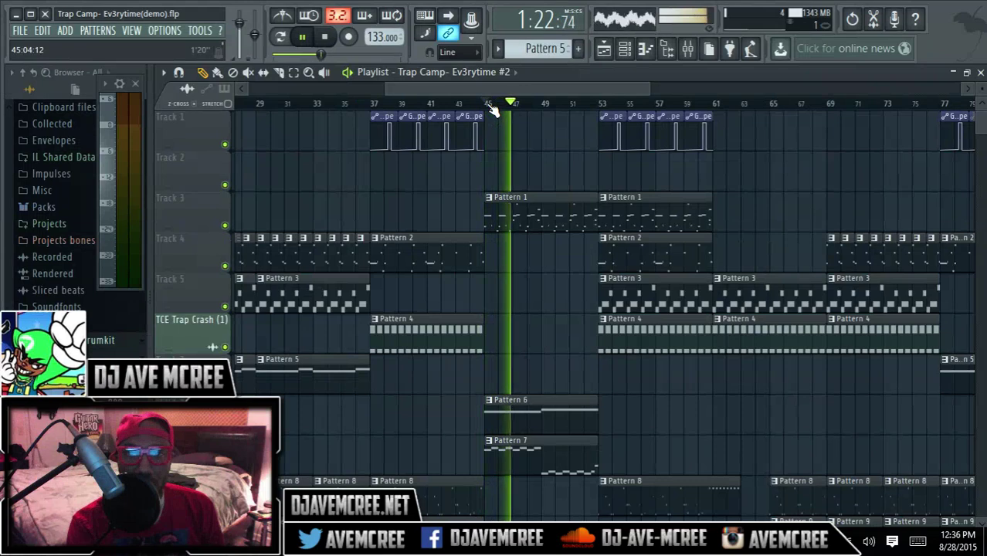
pyautogui.press('space')
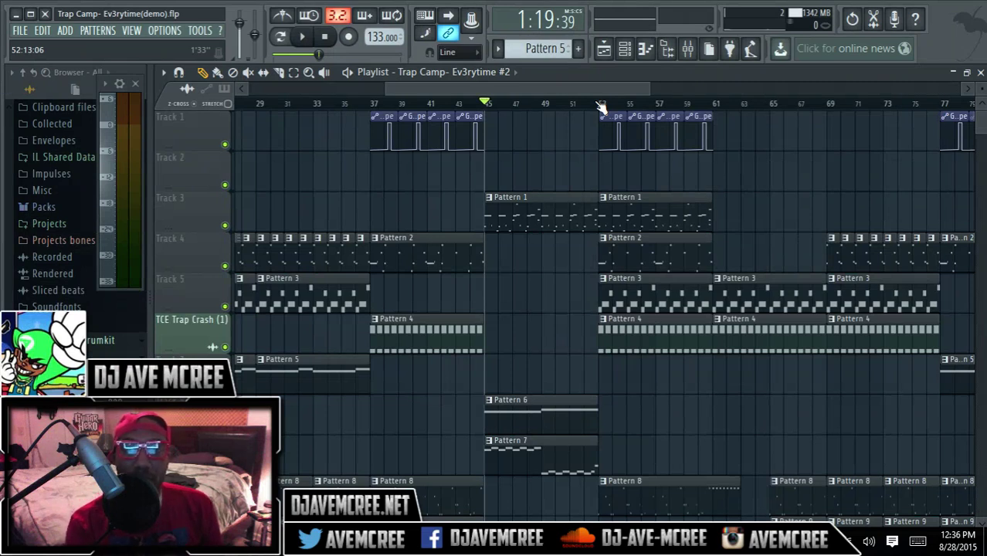
# Play the song's intro from bar 1, covering Pattern 17 and the Gross Beat mix level envelope, twice.
pyautogui.hscroll(-5, 601, 107)
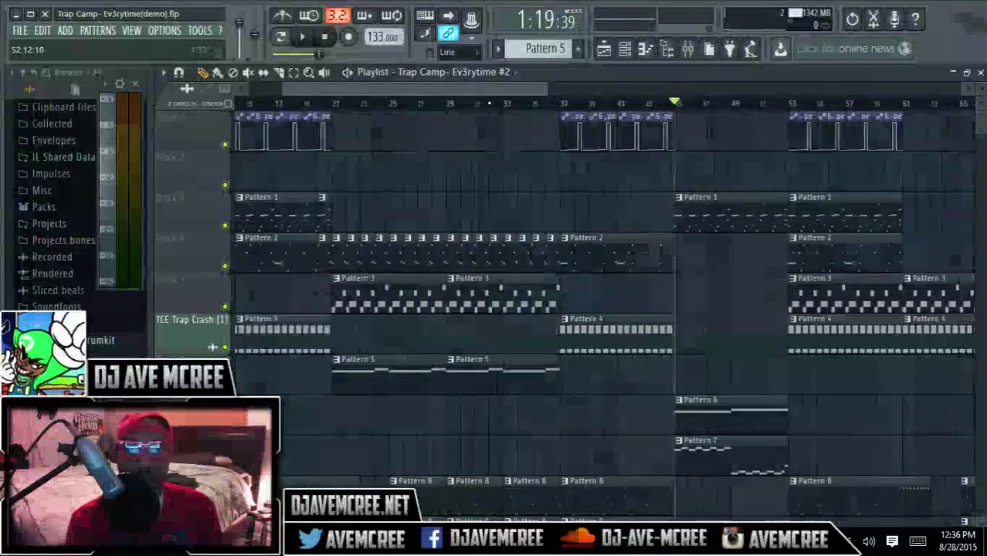
pyautogui.hscroll(-5, 401, 114)
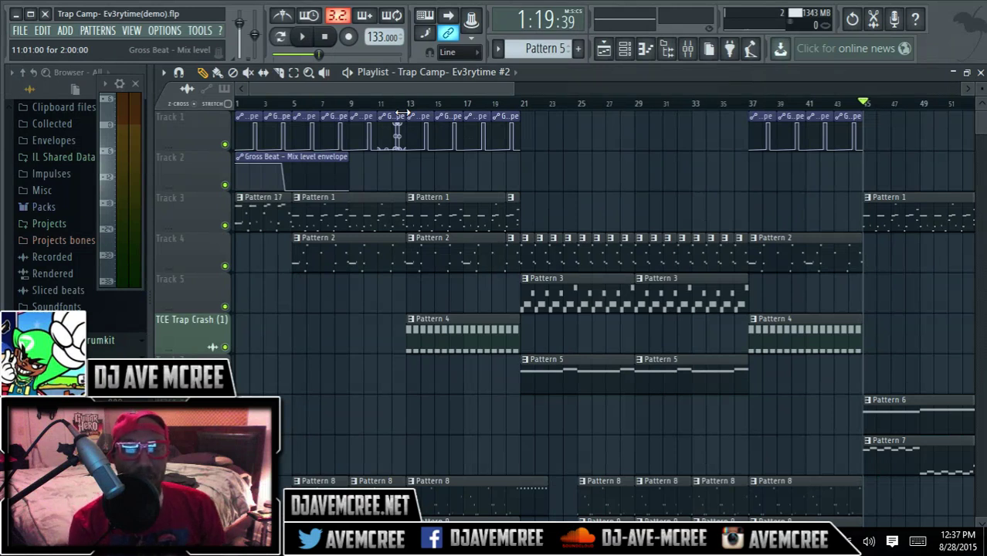
pyautogui.click(281, 102)
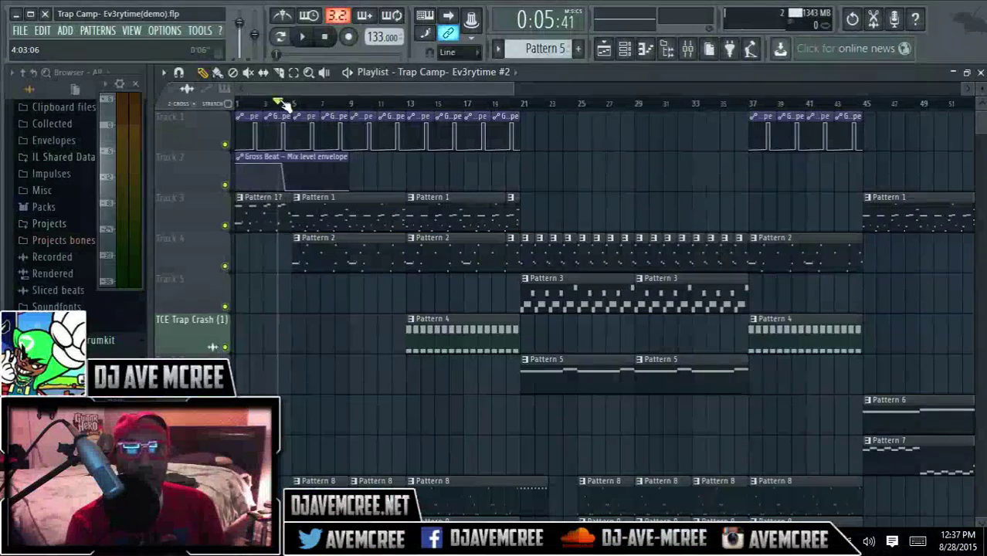
pyautogui.click(325, 36)
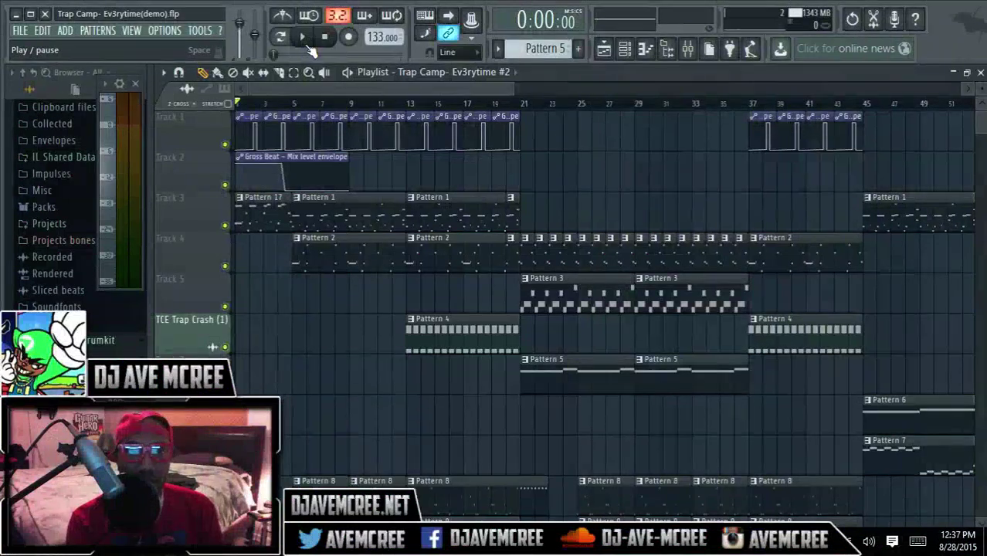
pyautogui.click(305, 42)
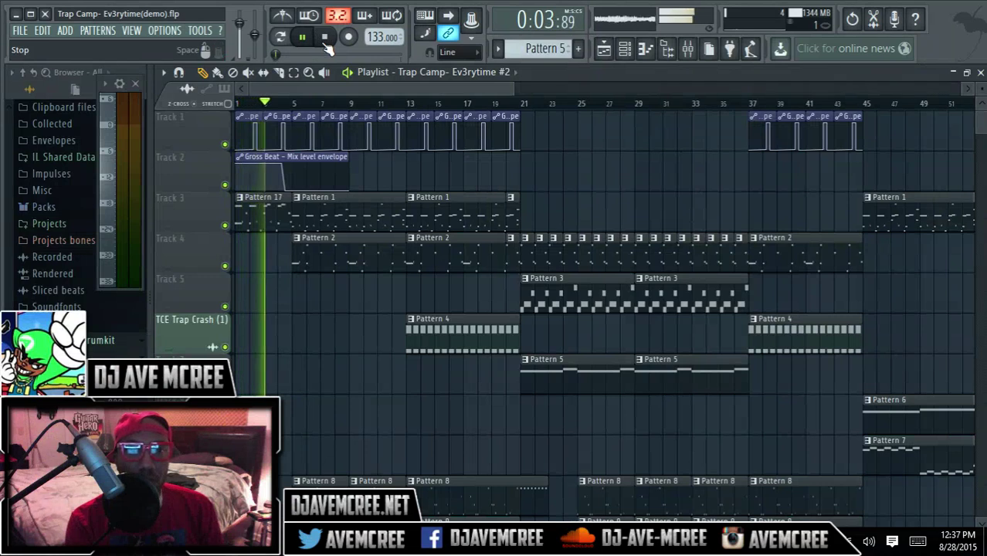
pyautogui.click(326, 41)
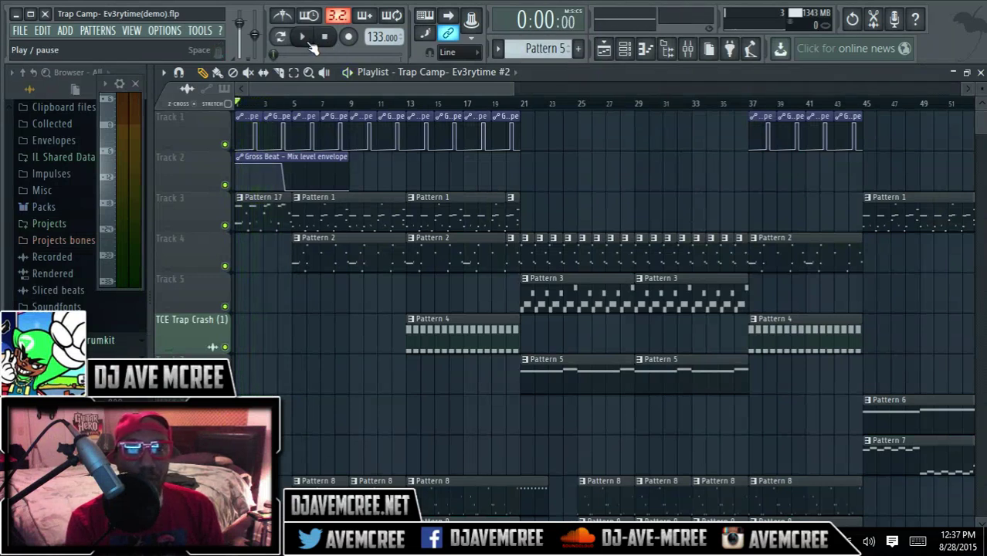
pyautogui.click(311, 44)
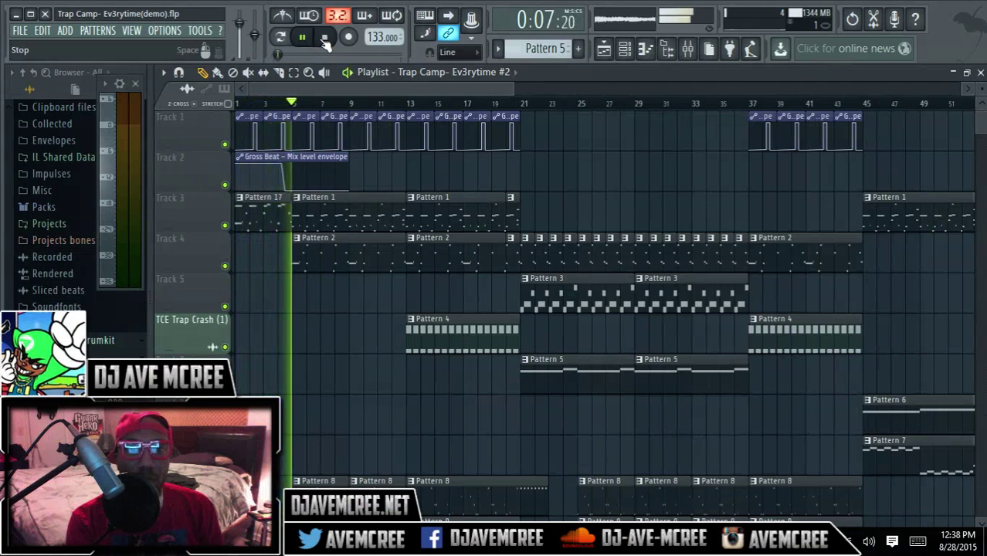
pyautogui.click(325, 39)
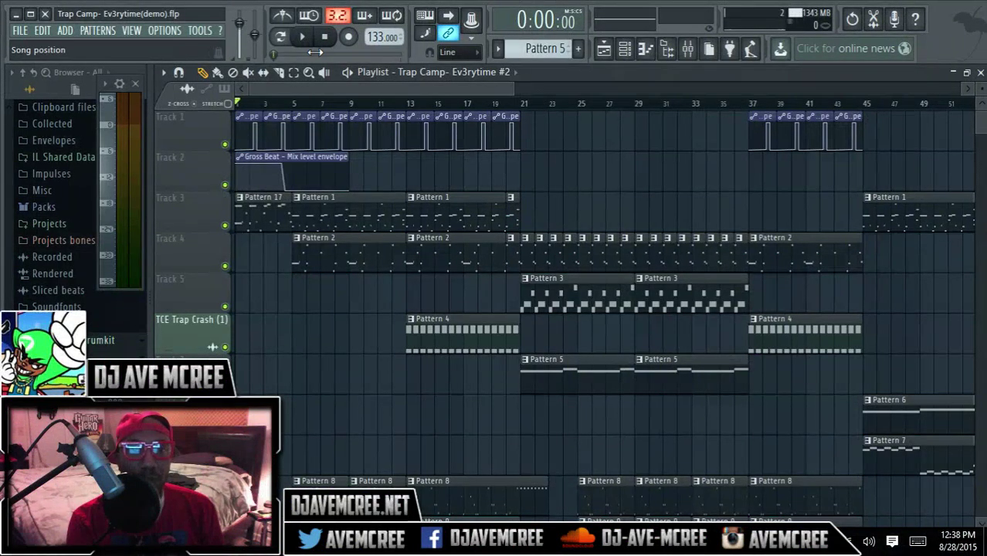
# Play the section starting at bar 5, where Patterns 1, 2 and 8 come in, and stop playback.
pyautogui.click(294, 105)
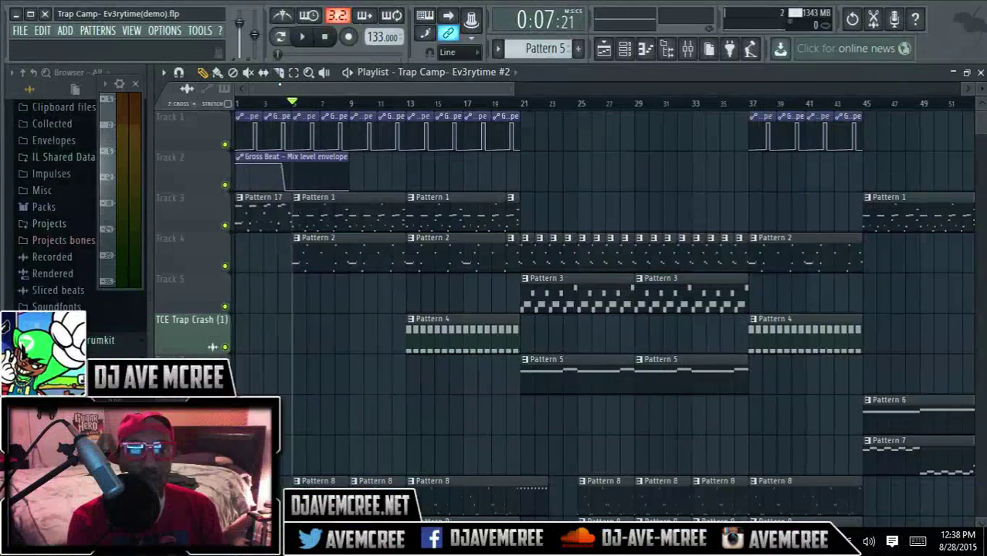
pyautogui.click(303, 40)
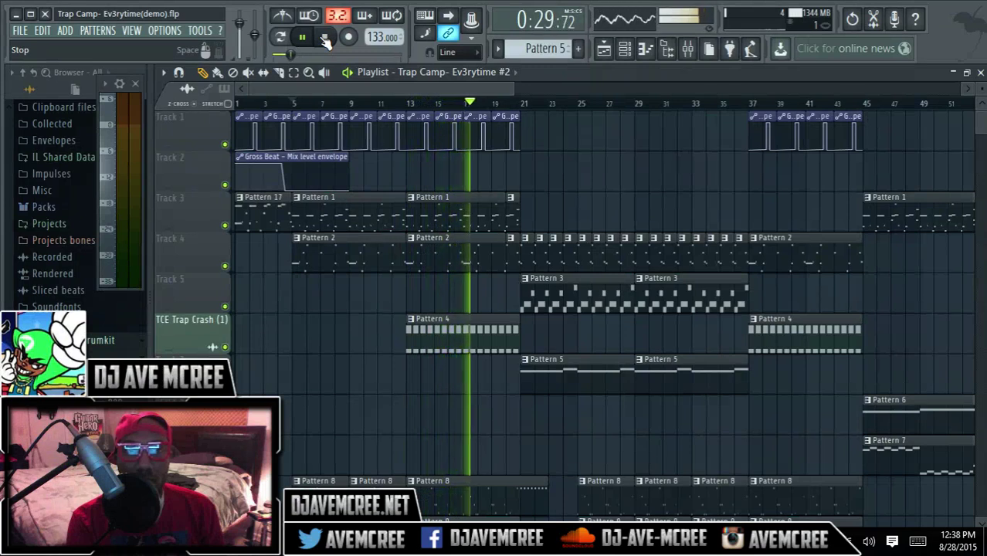
pyautogui.click(325, 40)
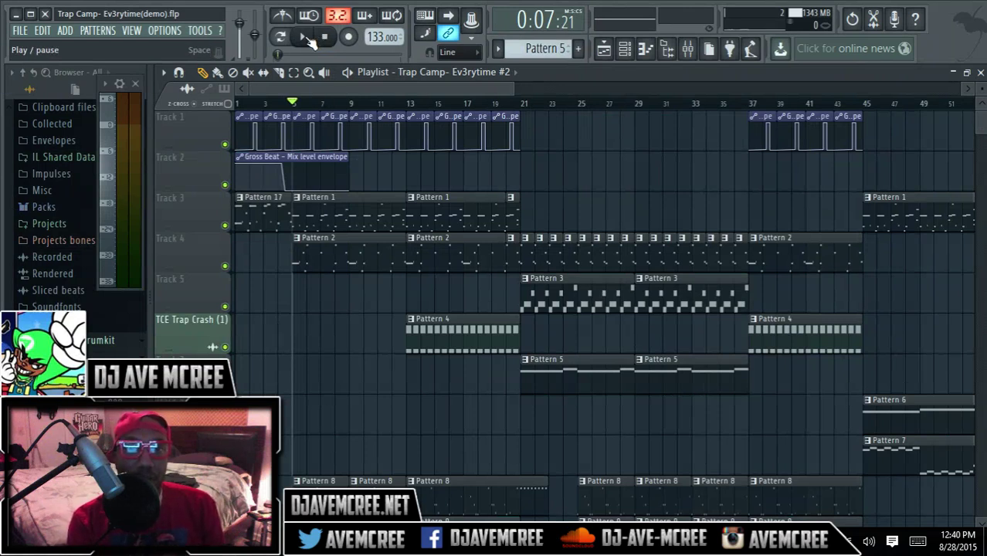
pyautogui.click(310, 42)
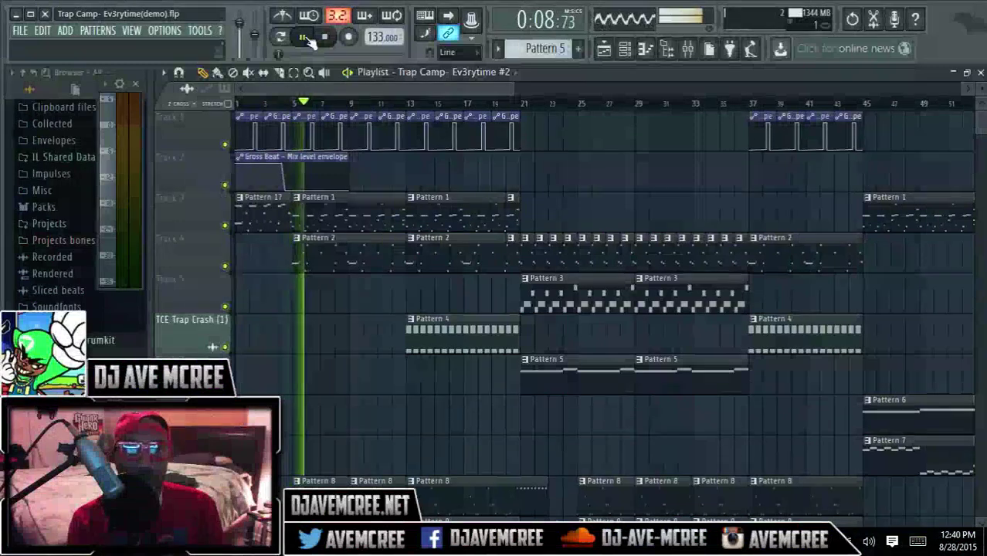
pyautogui.press('space')
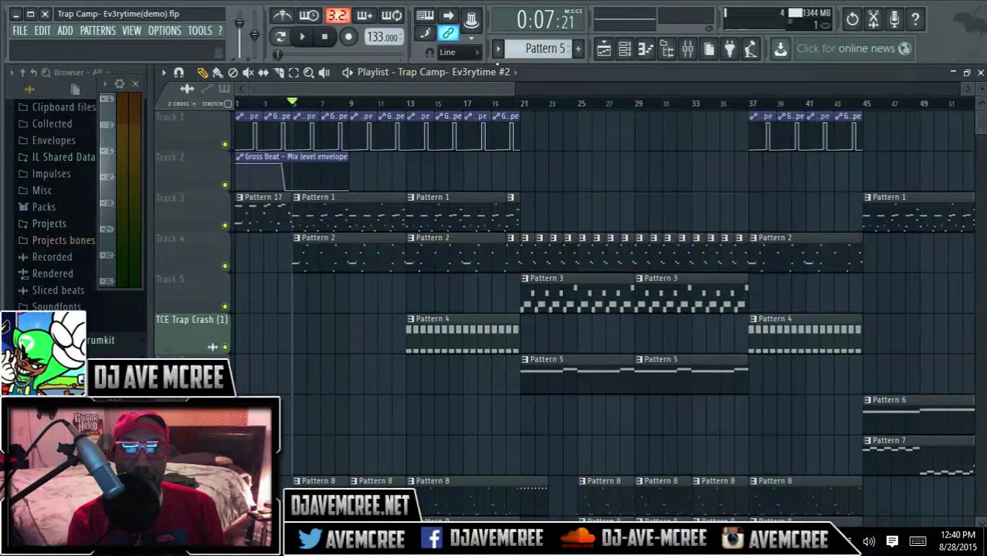
# Play the transition from just before bar 20 into the section at bar 21, then stop playback.
pyautogui.click(506, 103)
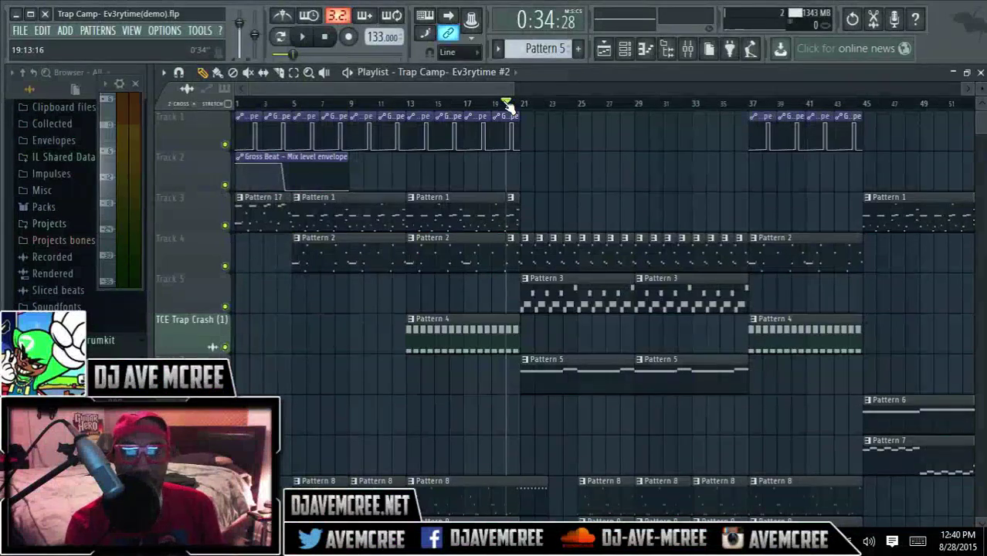
pyautogui.press('space')
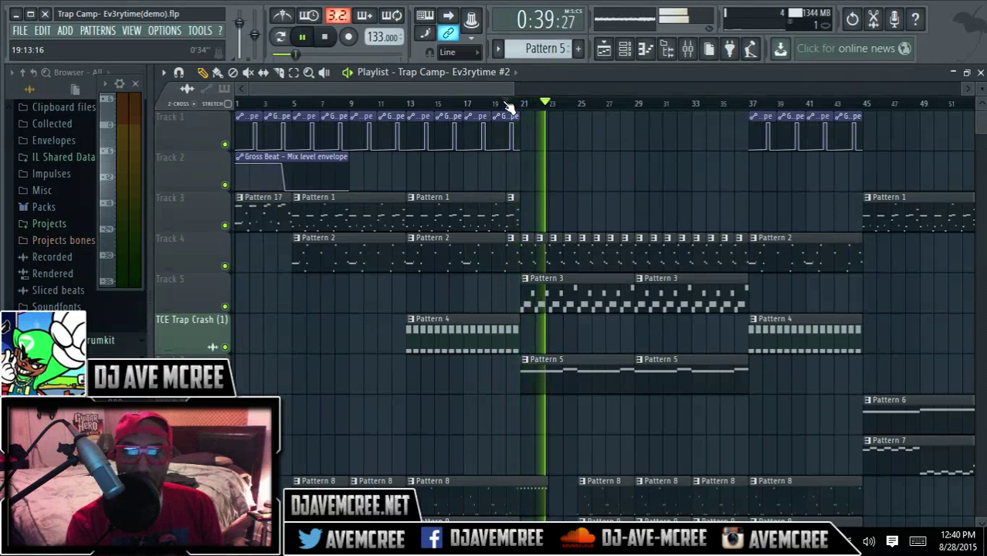
pyautogui.press('space')
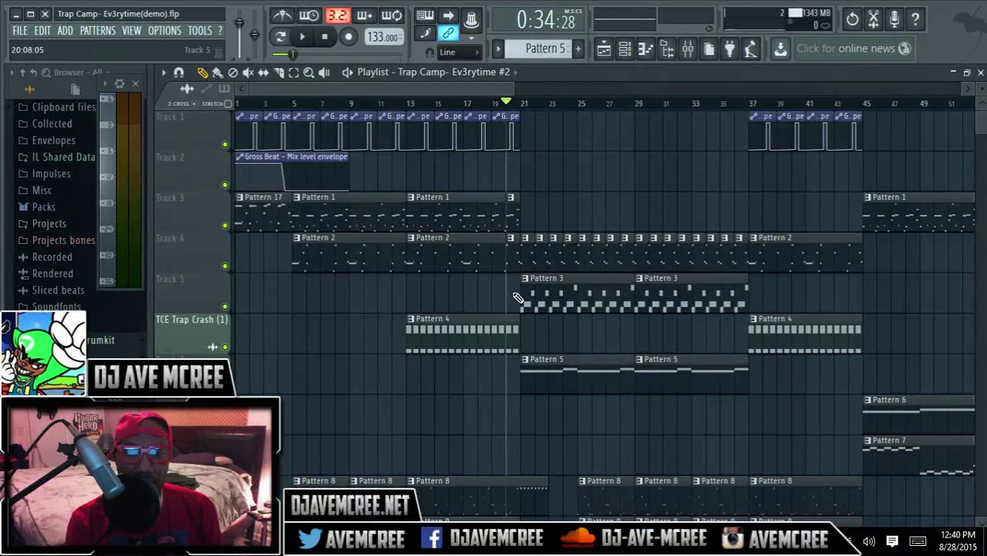
# Open Pattern 8's TCE SonDigital Bass 2 notes in the piano roll and play the repeated F6 notes from bar 9 with their velocities shown.
pyautogui.doubleClick(509, 500)
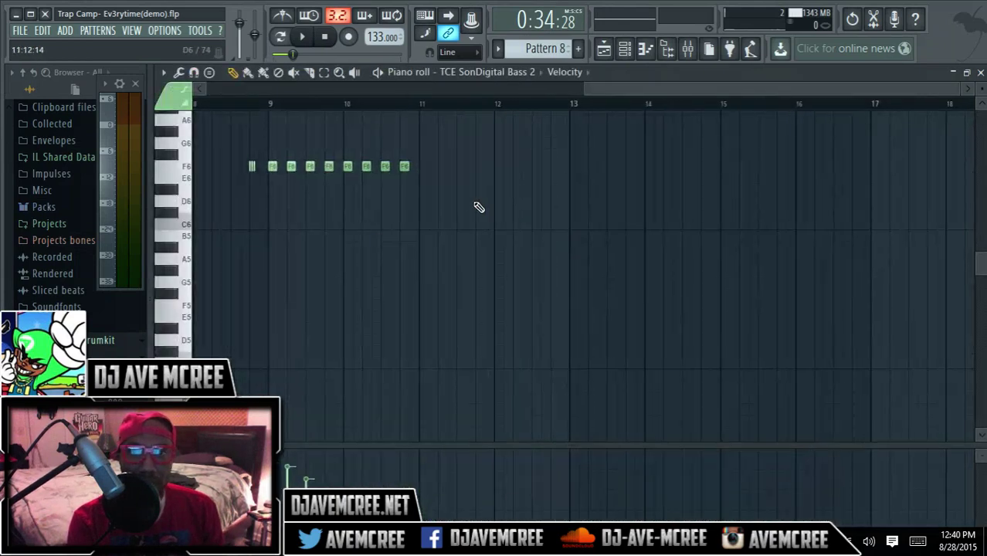
pyautogui.moveTo(616, 87); pyautogui.dragTo(411, 111)
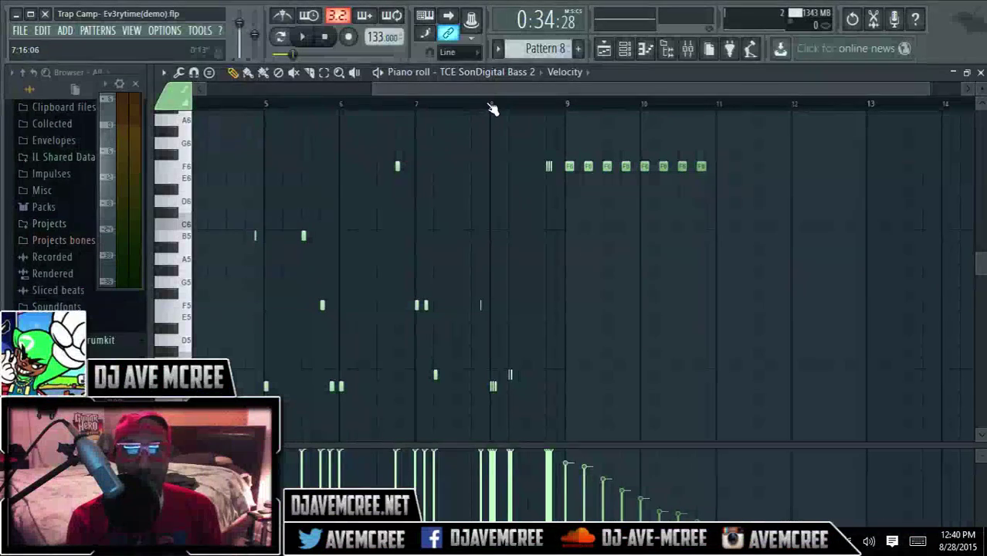
pyautogui.click(306, 41)
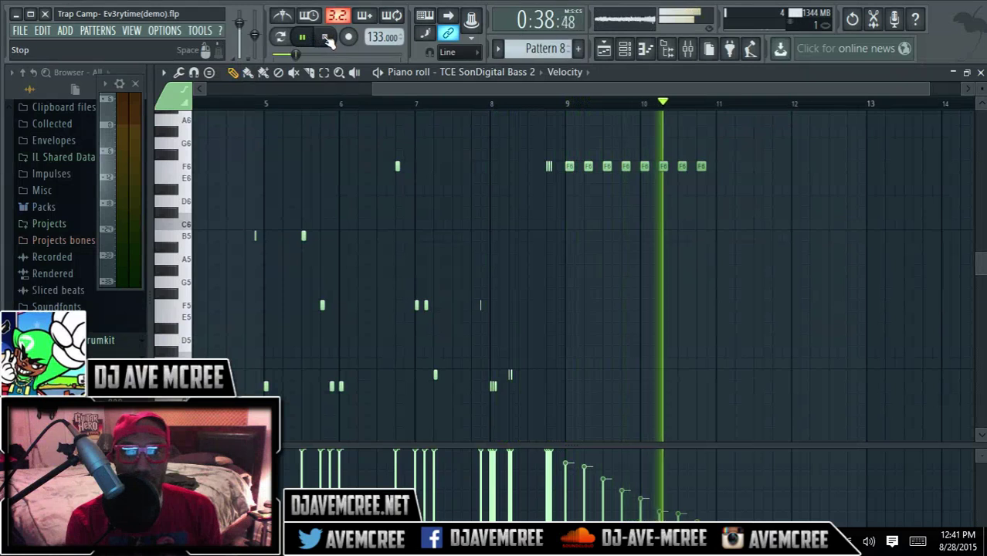
pyautogui.click(327, 39)
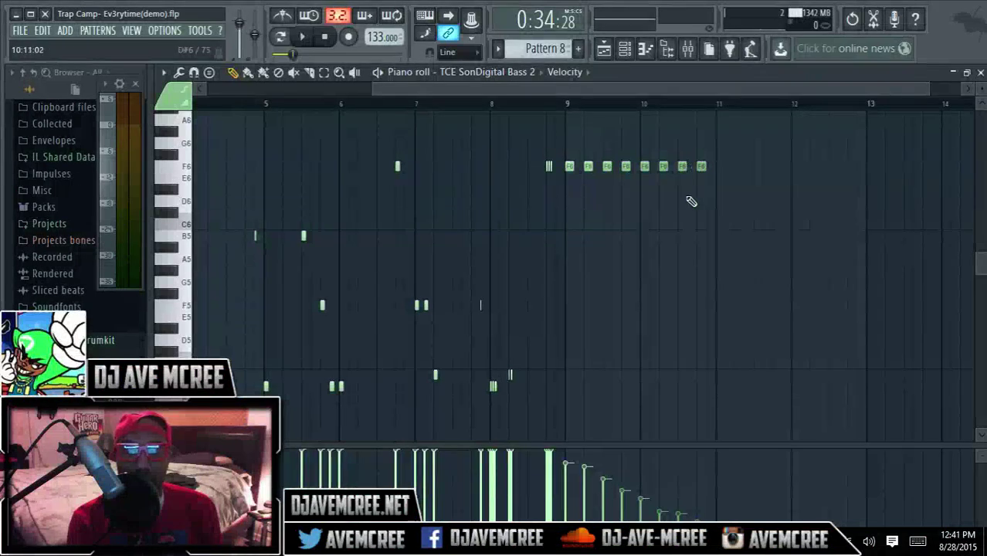
# Show the bass notes' Pan values below the piano roll and play the repeated F6 notes again.
pyautogui.click(290, 421)
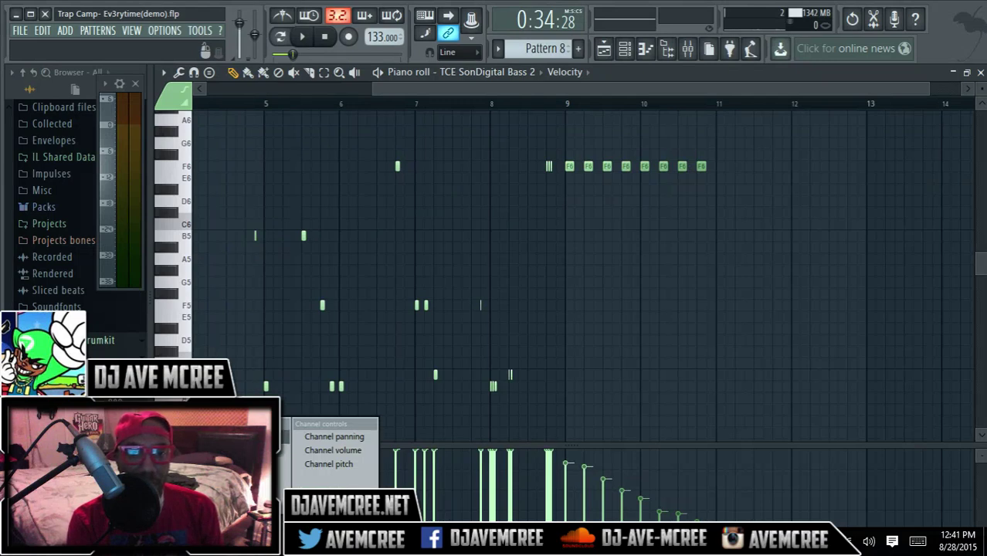
pyautogui.click(334, 437)
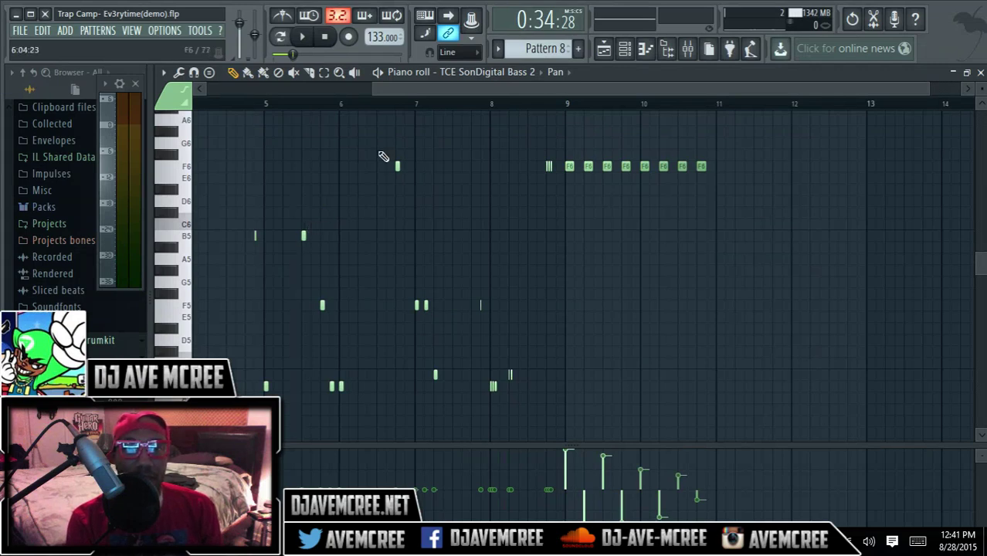
pyautogui.click(303, 37)
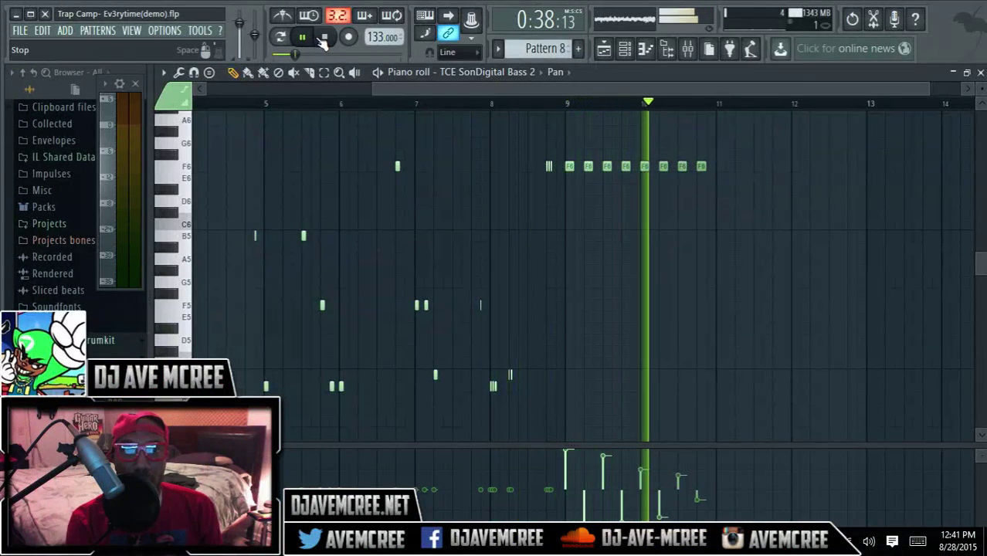
pyautogui.click(328, 40)
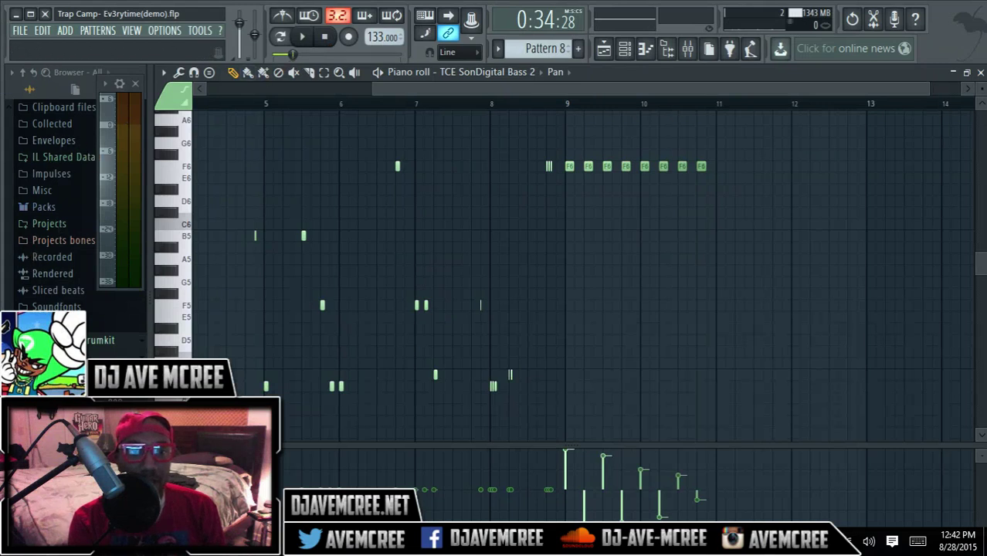
# Browse the Trap Camp drumkit's sample folders and preview a vox sample from its vocal samples.
pyautogui.scroll(-5, 58, 208)
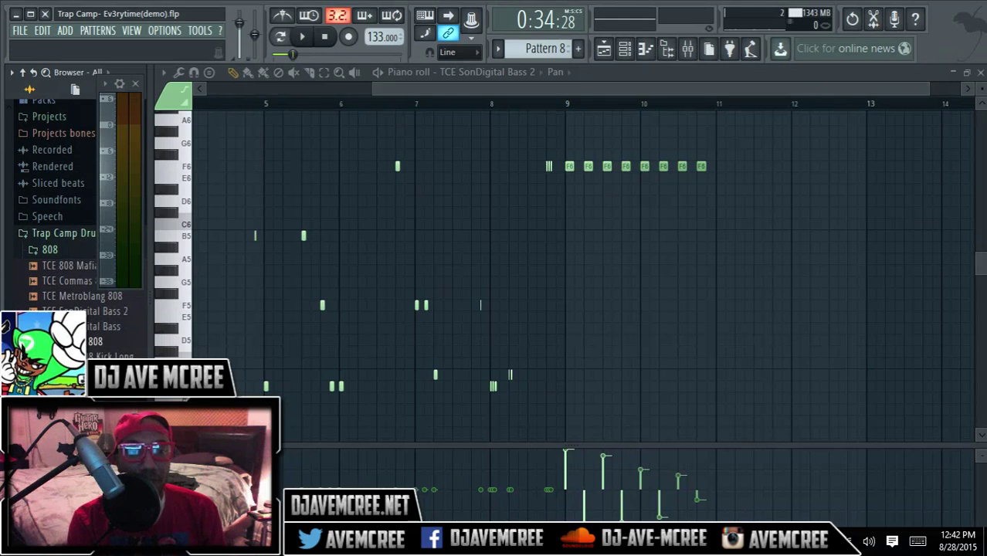
pyautogui.scroll(3, 58, 201)
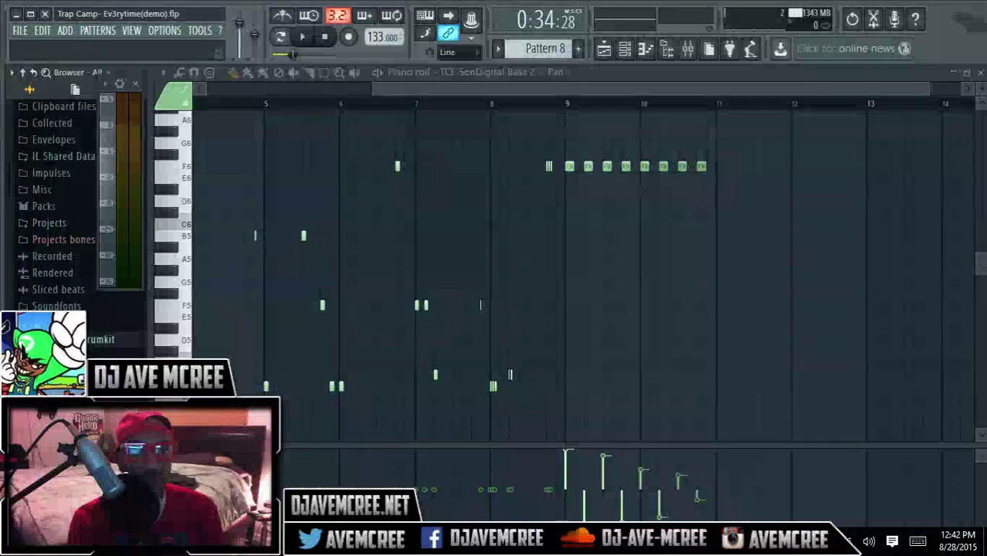
pyautogui.scroll(-3, 58, 201)
pyautogui.scroll(-10, 74, 216)
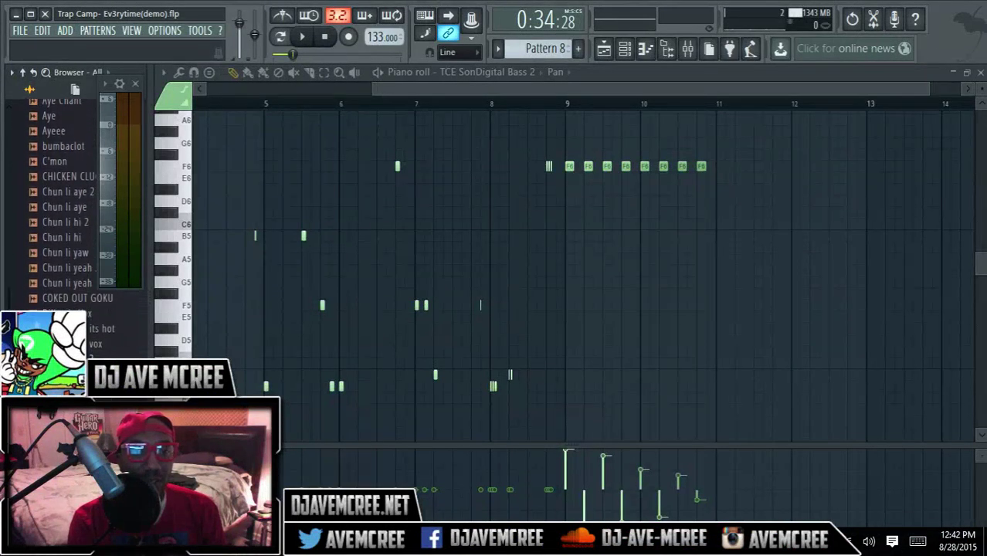
pyautogui.click(99, 344)
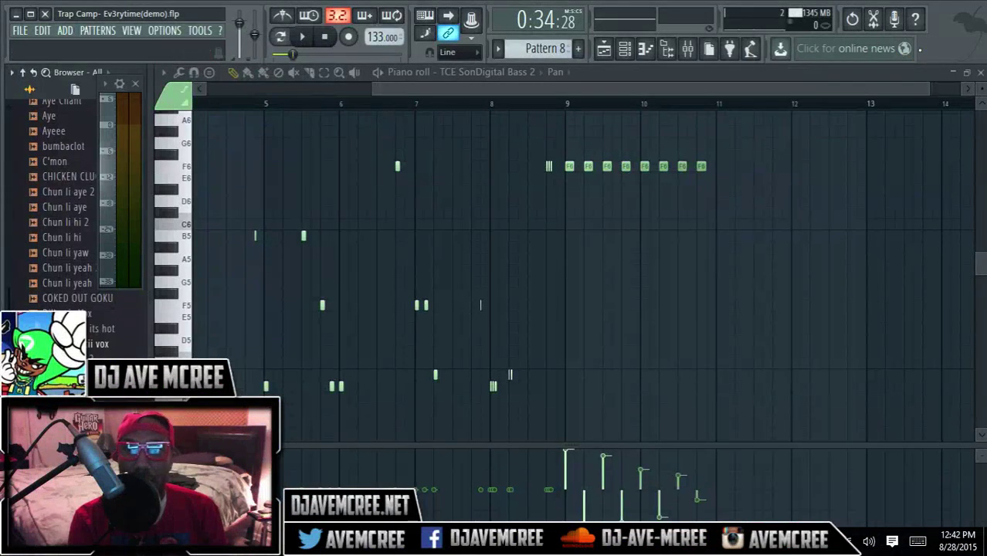
# Return to the playlist and play the arrangement from just before bar 20 into the Pattern 3 section, then stop playback.
pyautogui.click(982, 71)
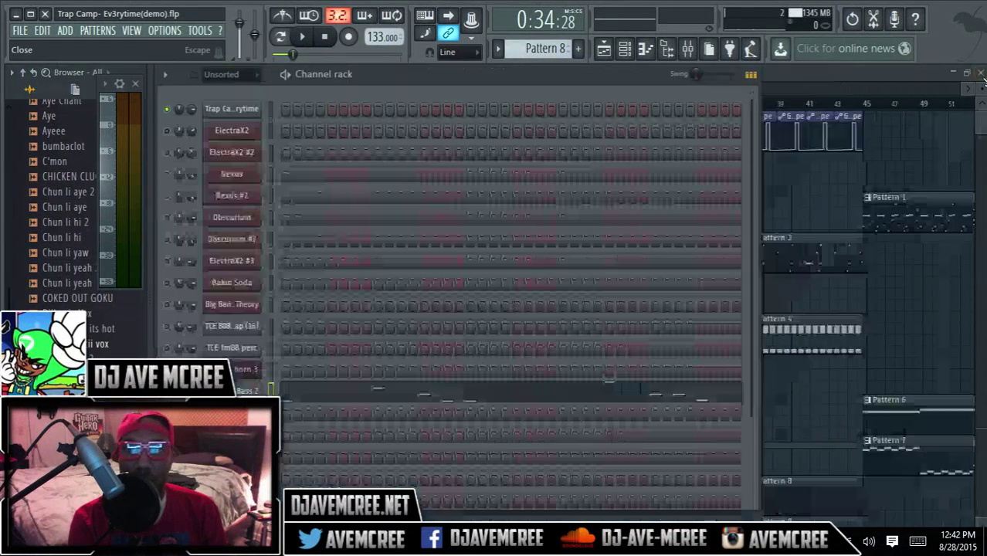
pyautogui.press('F6')
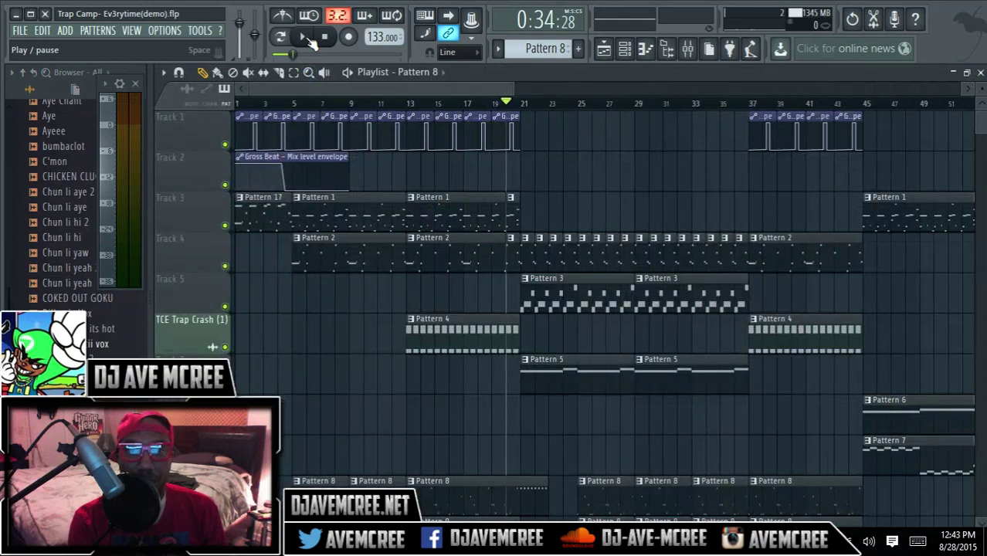
pyautogui.click(308, 39)
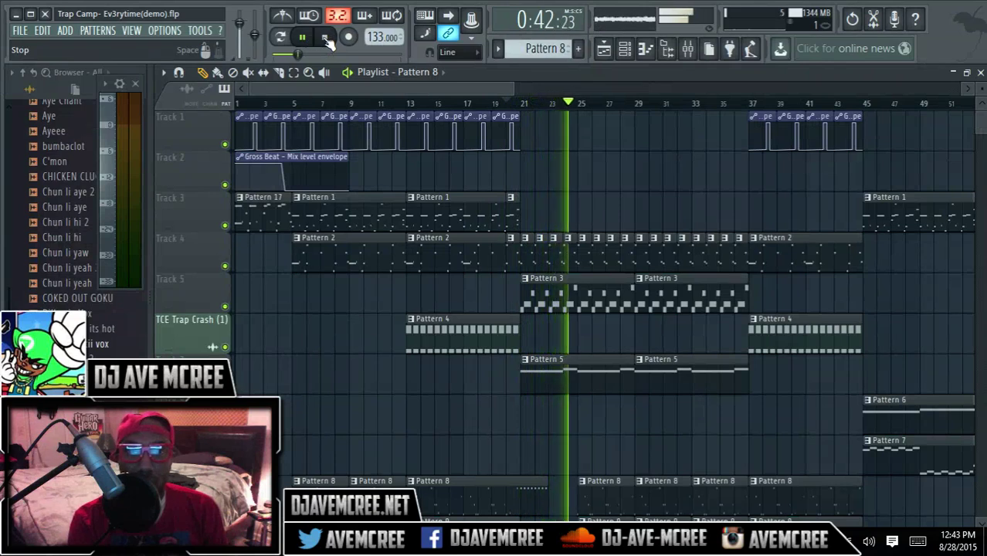
pyautogui.click(325, 38)
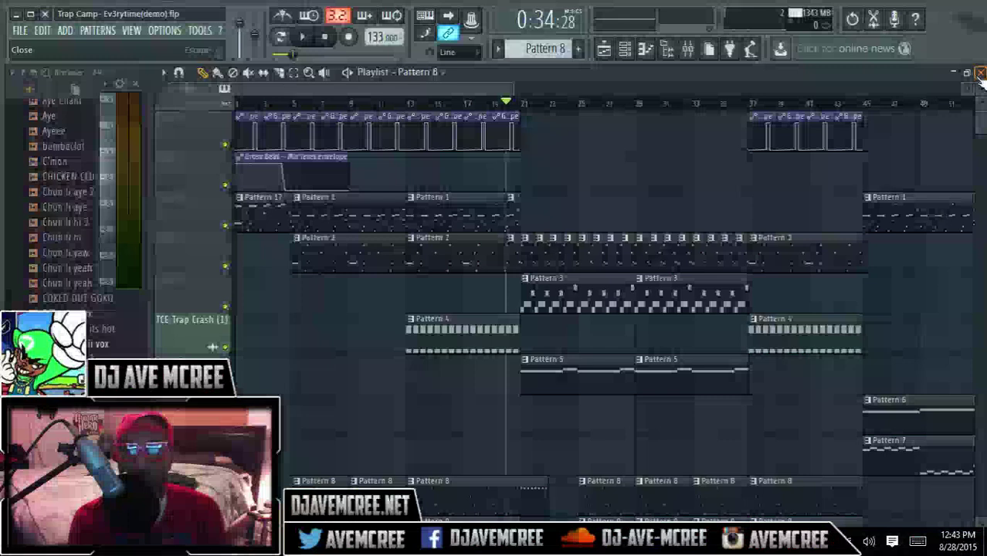
# Open the Obscurium channel's plugin from the channel rack and detach its editor window, placing it where its controls are in view.
pyautogui.press('F5')
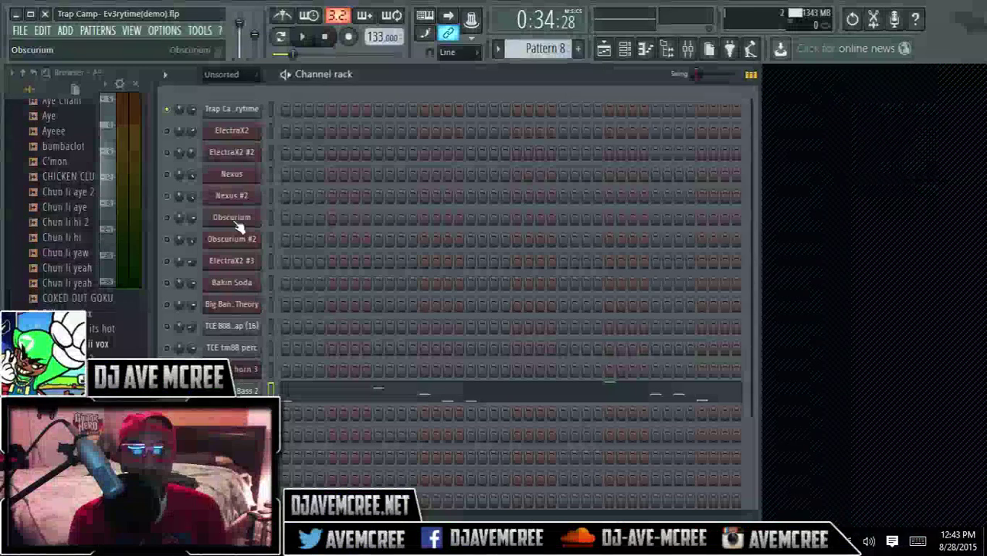
pyautogui.click(238, 221)
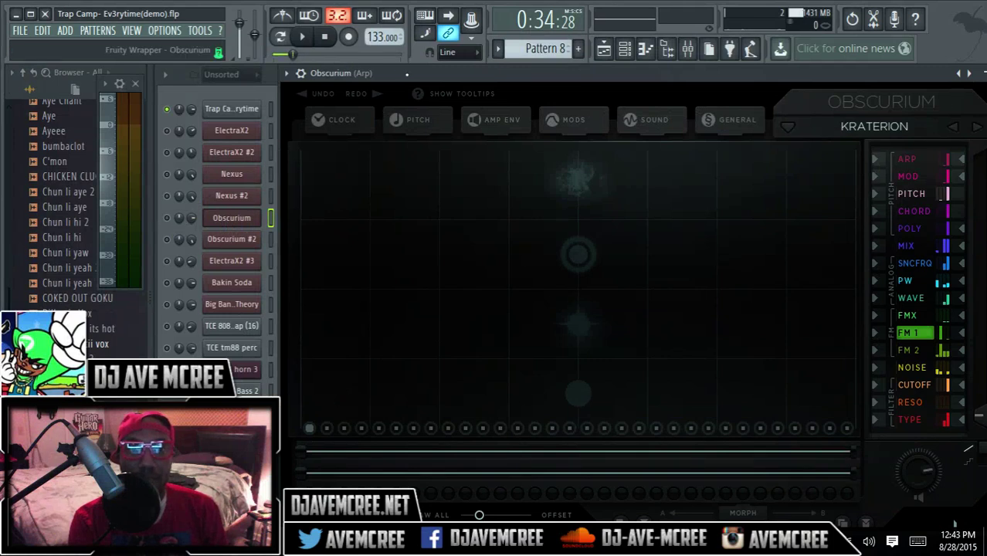
pyautogui.moveTo(393, 73); pyautogui.dragTo(376, 67)
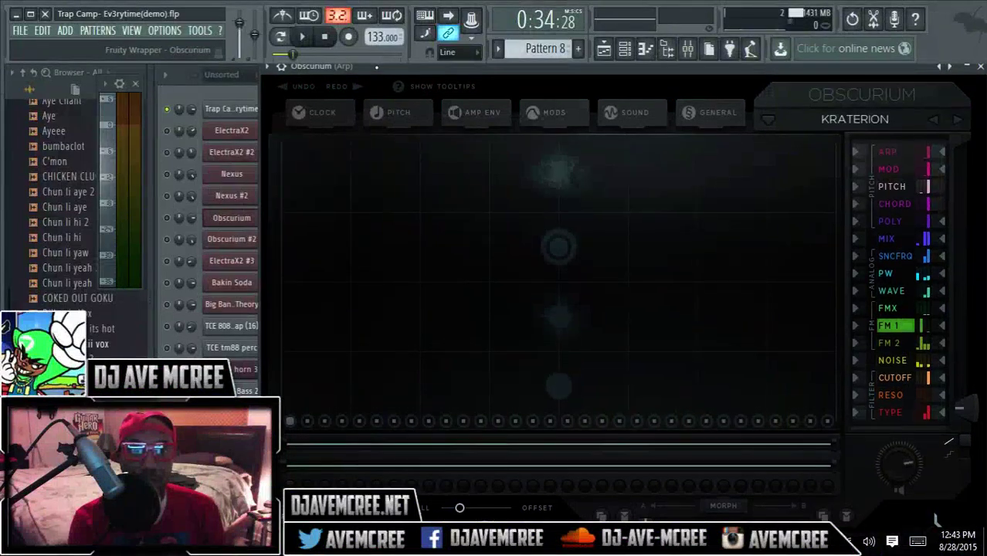
pyautogui.click(266, 69)
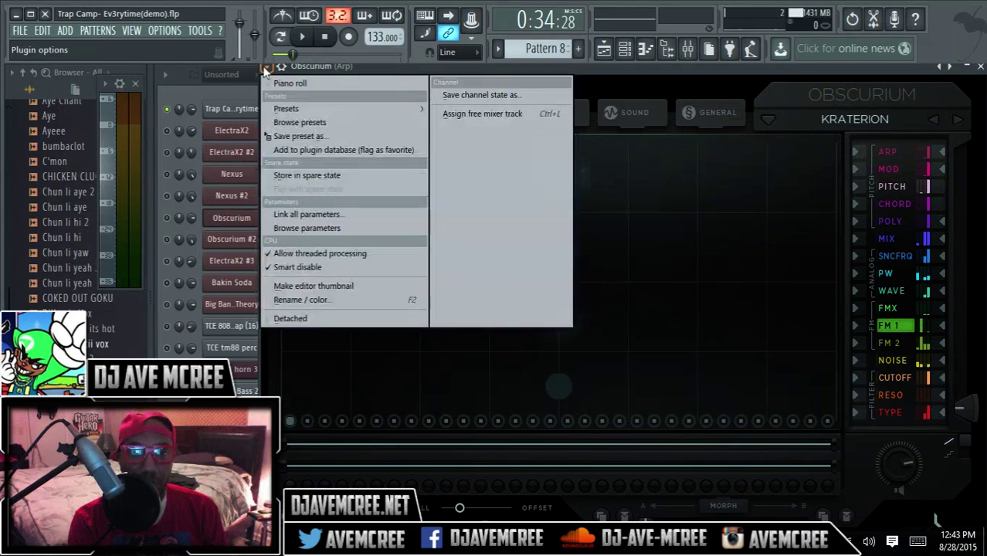
pyautogui.click(299, 319)
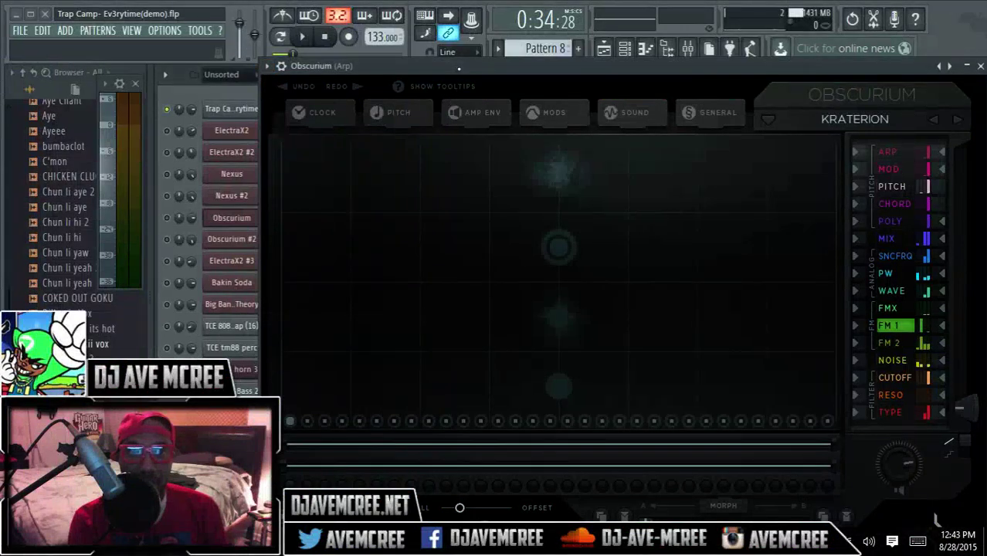
pyautogui.moveTo(459, 69); pyautogui.dragTo(438, 40)
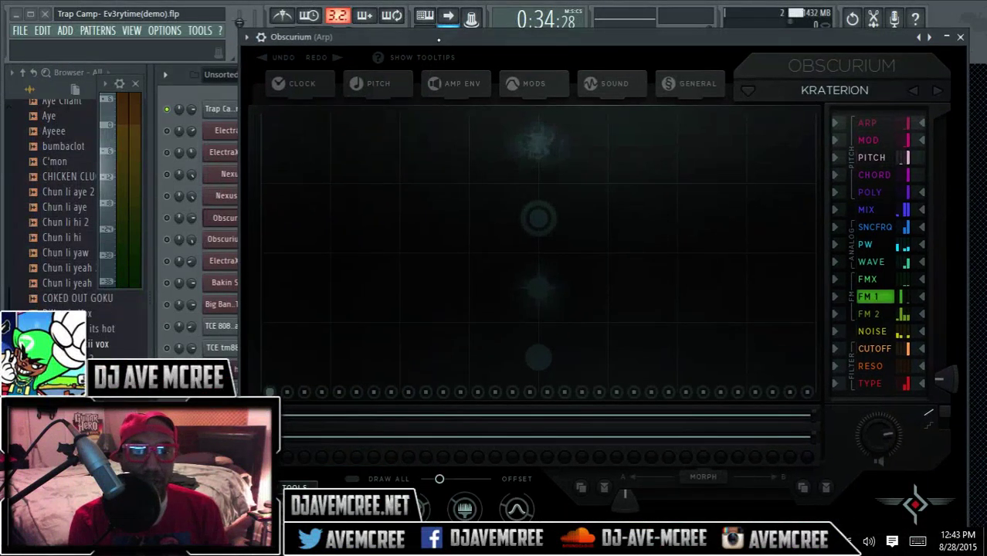
# Unmute the Obscurium channel while inspecting its Kraterion preset, mute it again and close the plugin window.
pyautogui.click(167, 219)
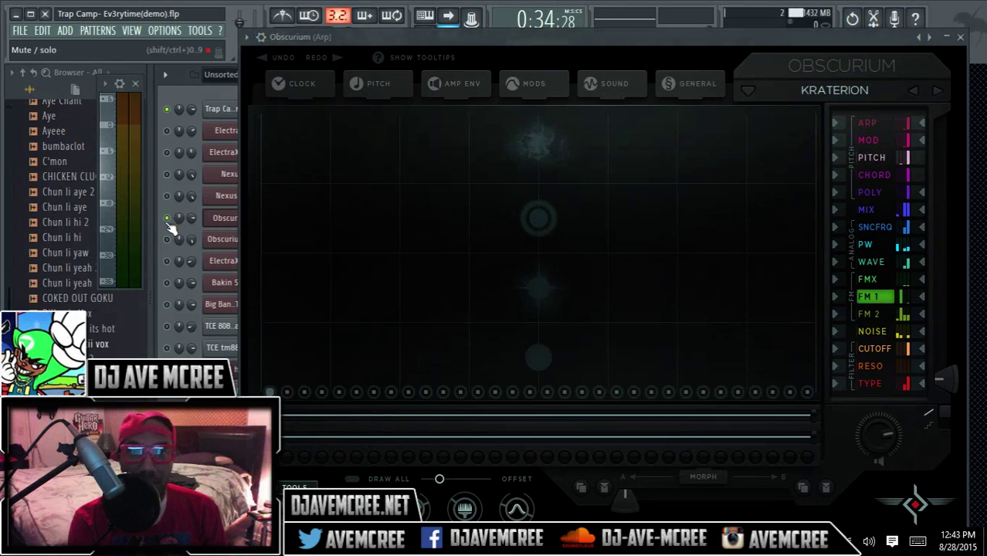
pyautogui.click(373, 36)
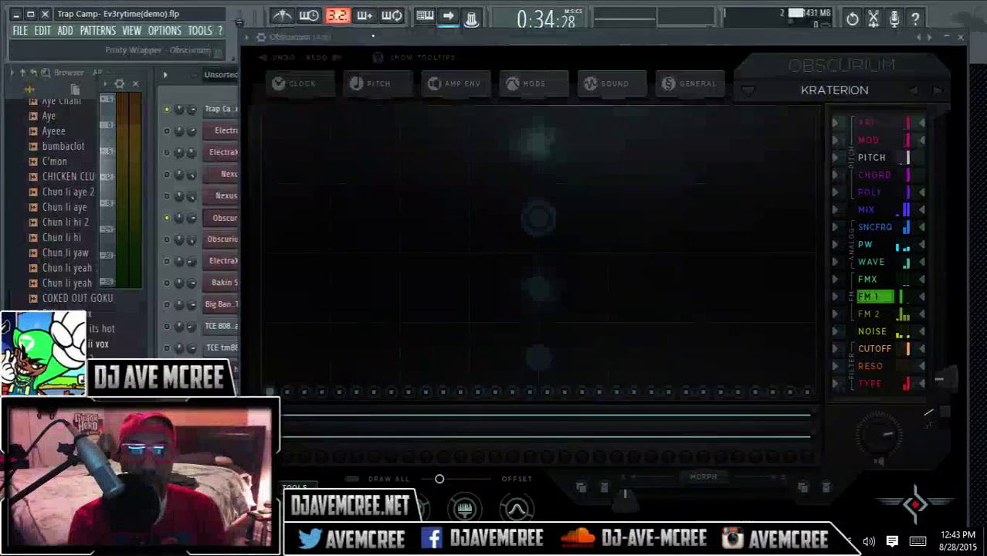
pyautogui.moveTo(376, 36); pyautogui.dragTo(385, 117)
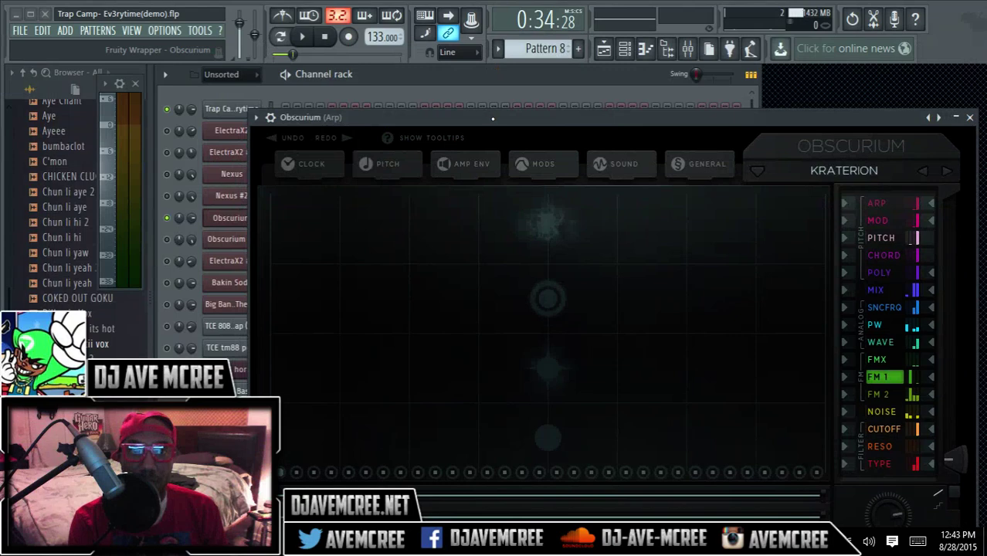
pyautogui.moveTo(494, 115); pyautogui.dragTo(443, 29)
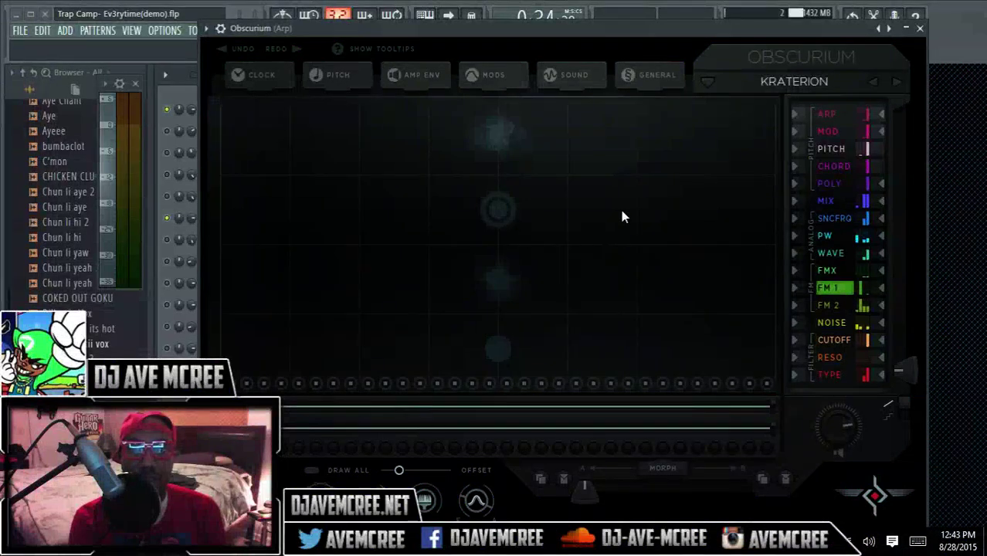
pyautogui.click(167, 218)
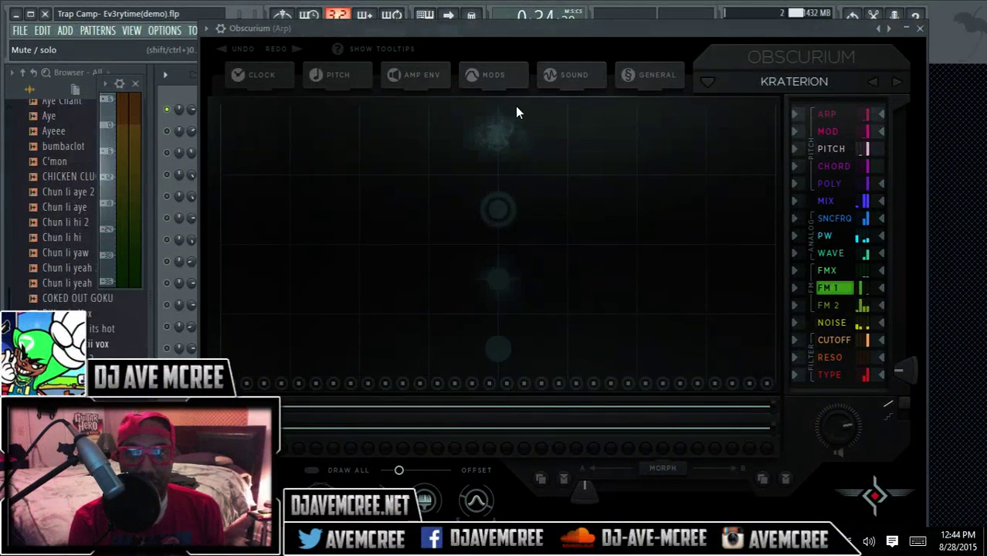
pyautogui.click(924, 32)
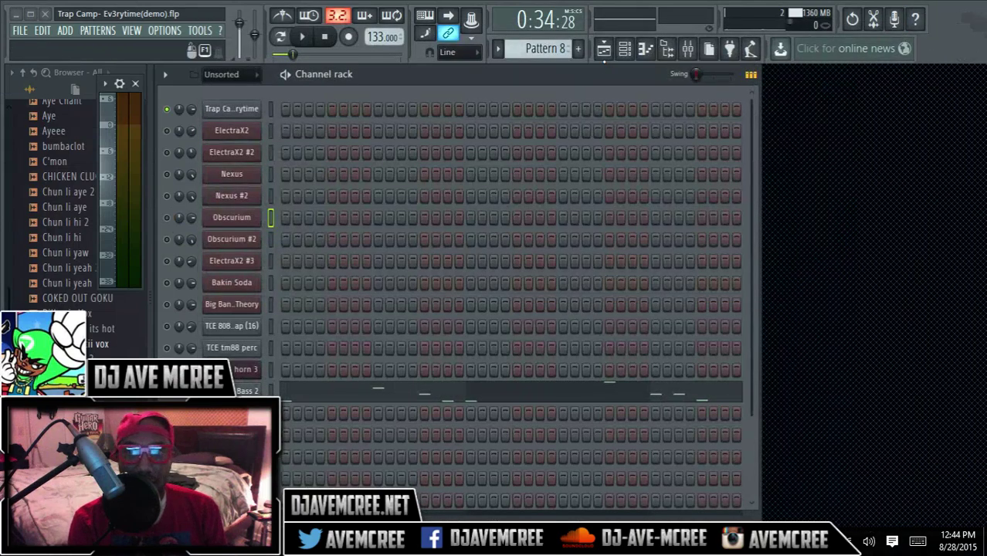
# Show the playlist and play from just before bar 20, skip ahead to about bar 27 and stop playback.
pyautogui.click(605, 50)
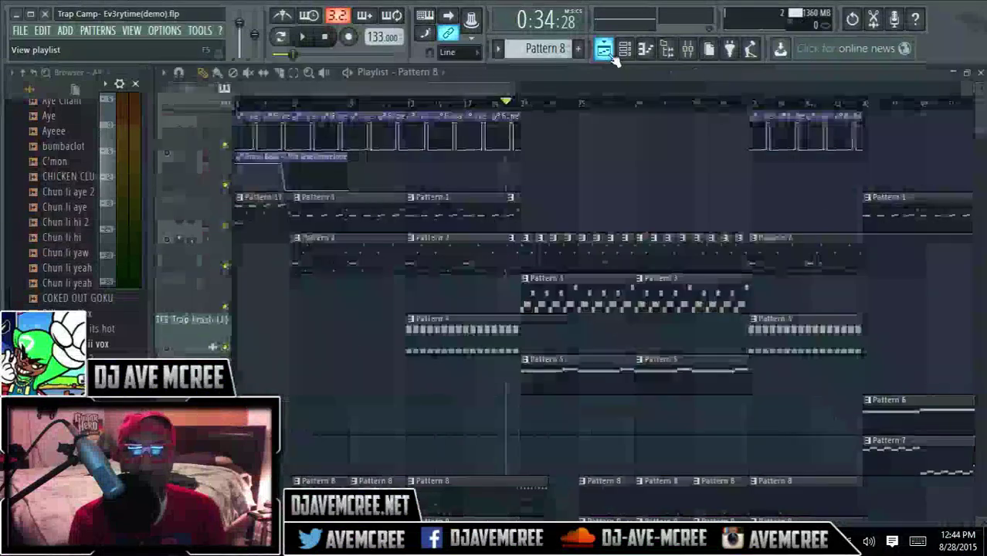
pyautogui.click(306, 38)
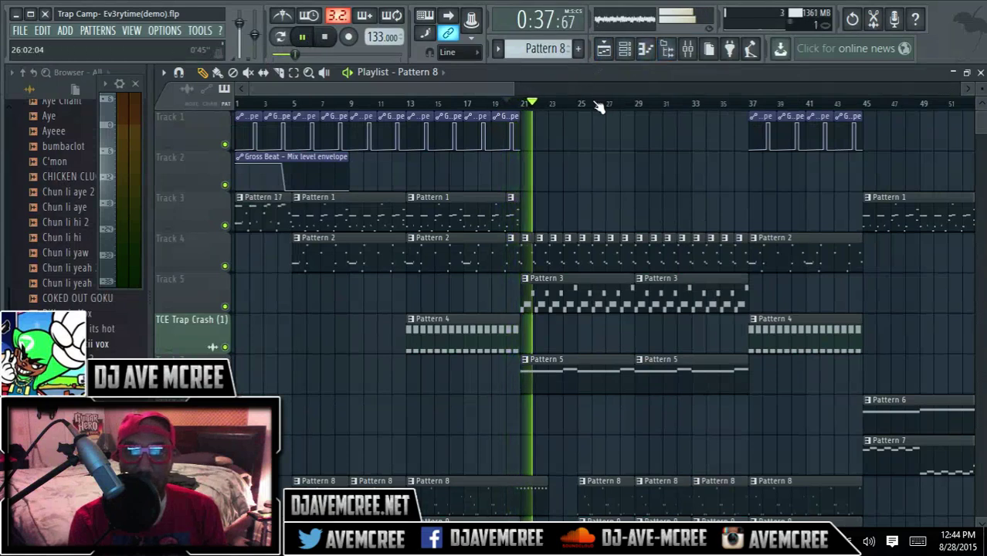
pyautogui.click(624, 106)
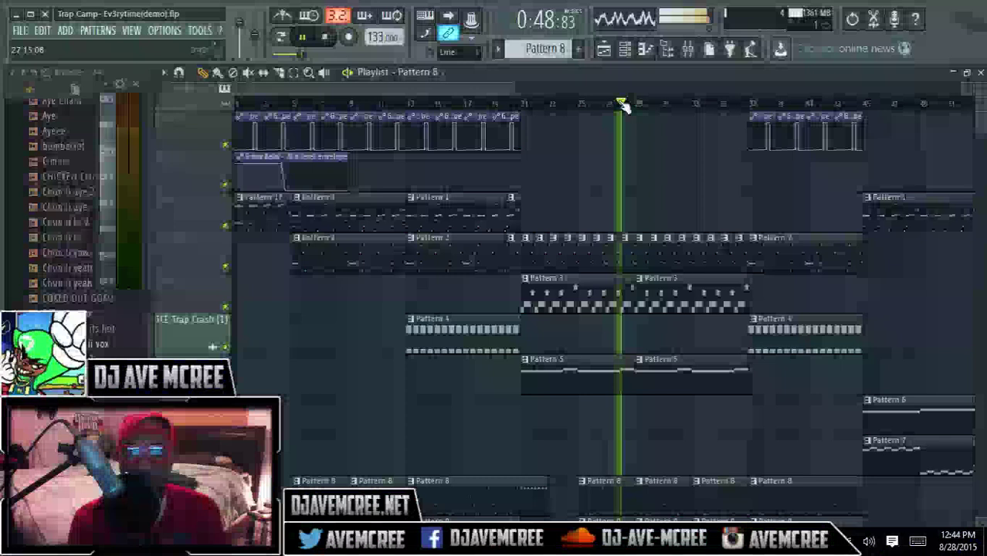
pyautogui.click(325, 38)
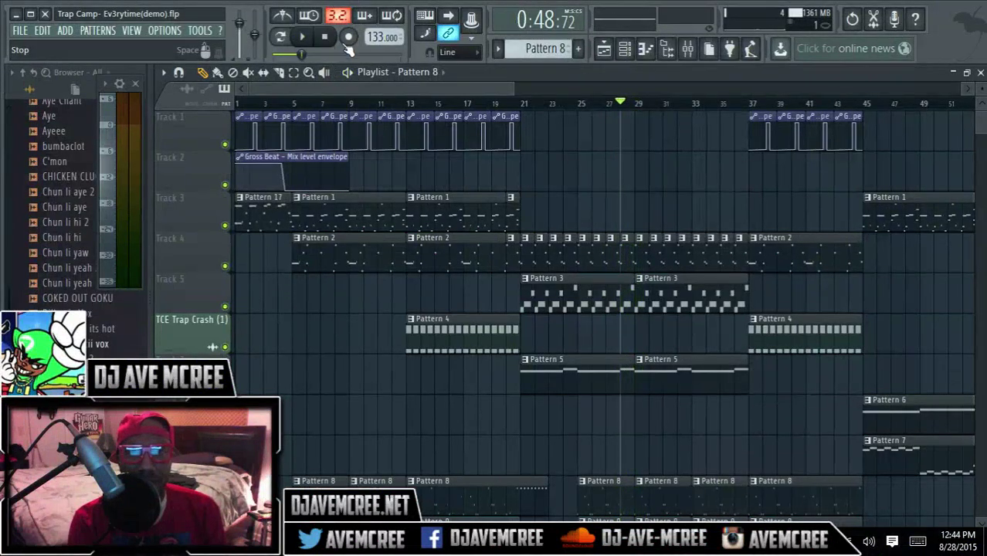
# Play the song from about bar 25, where Pattern 8 comes back in, up to bar 29 and stop.
pyautogui.click(580, 104)
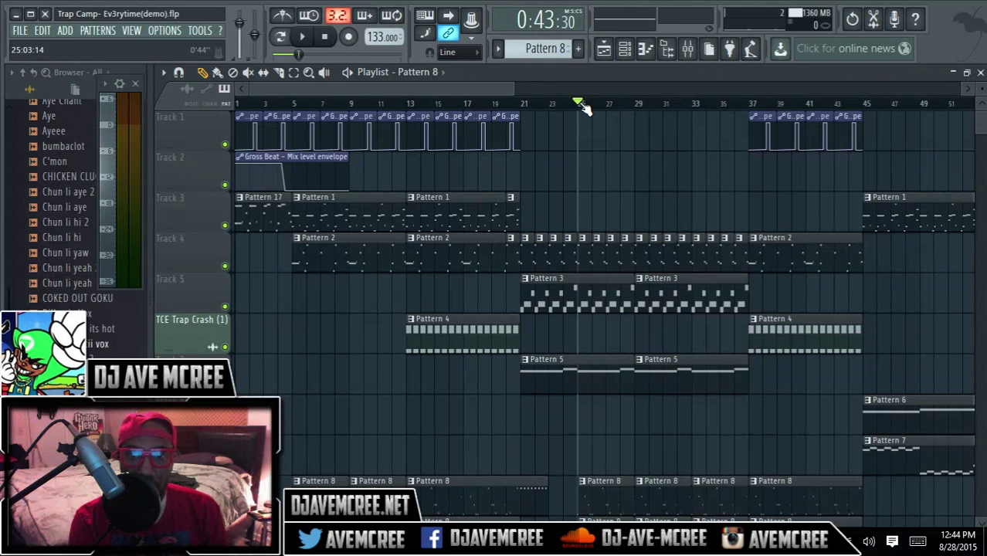
pyautogui.click(305, 37)
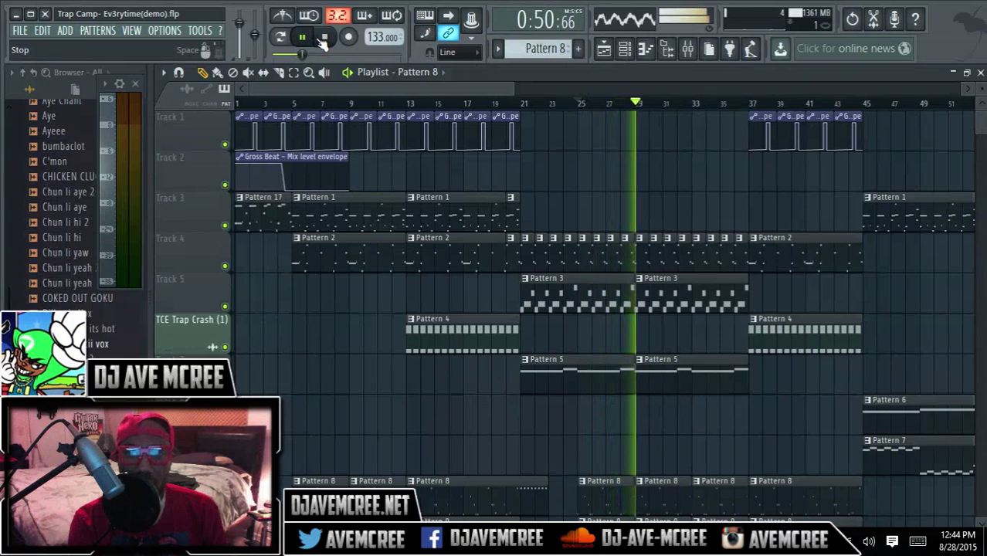
pyautogui.click(324, 39)
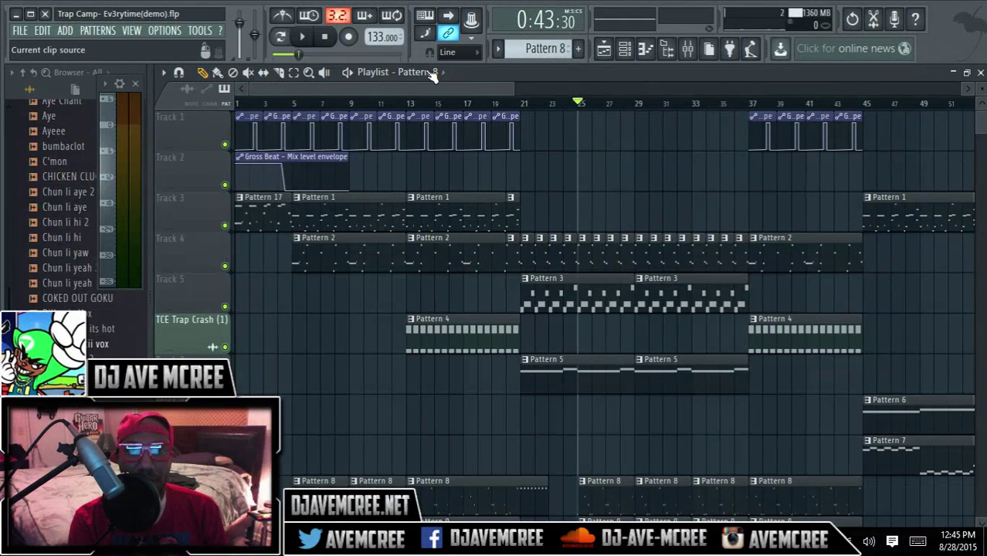
# Play the arrangement from about bar 34 through the bar 37 transition into the Pattern 6 and 7 section, then stop.
pyautogui.moveTo(431, 88); pyautogui.dragTo(503, 79)
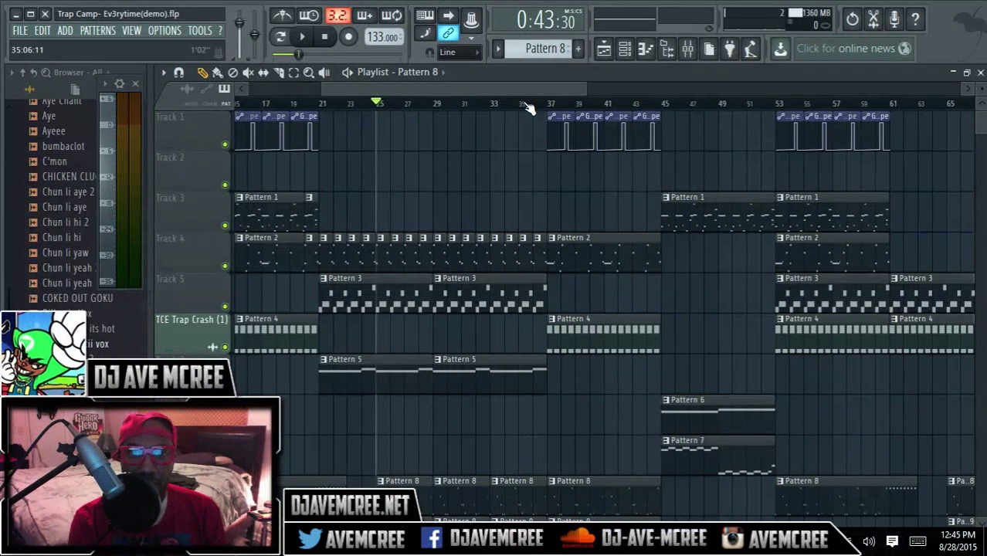
pyautogui.click(508, 106)
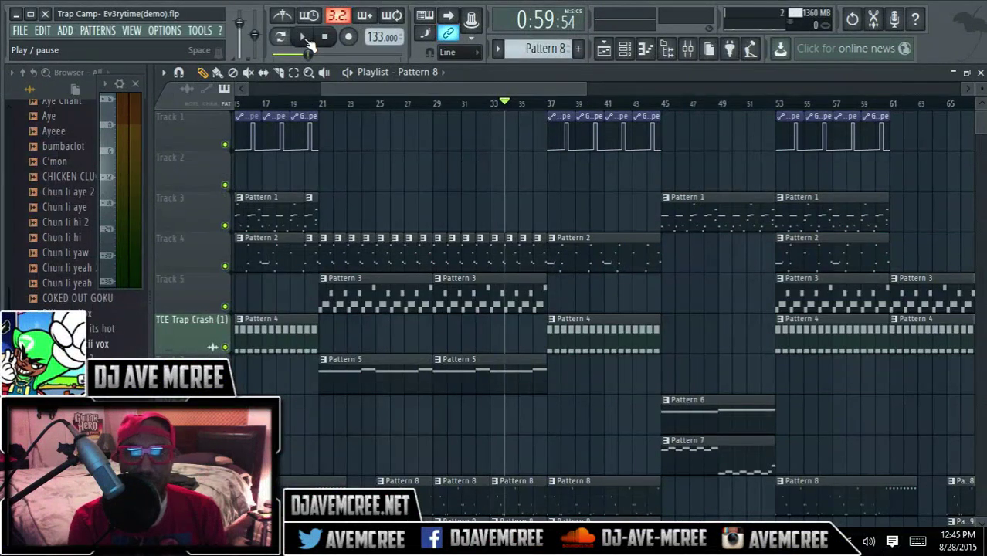
pyautogui.click(306, 41)
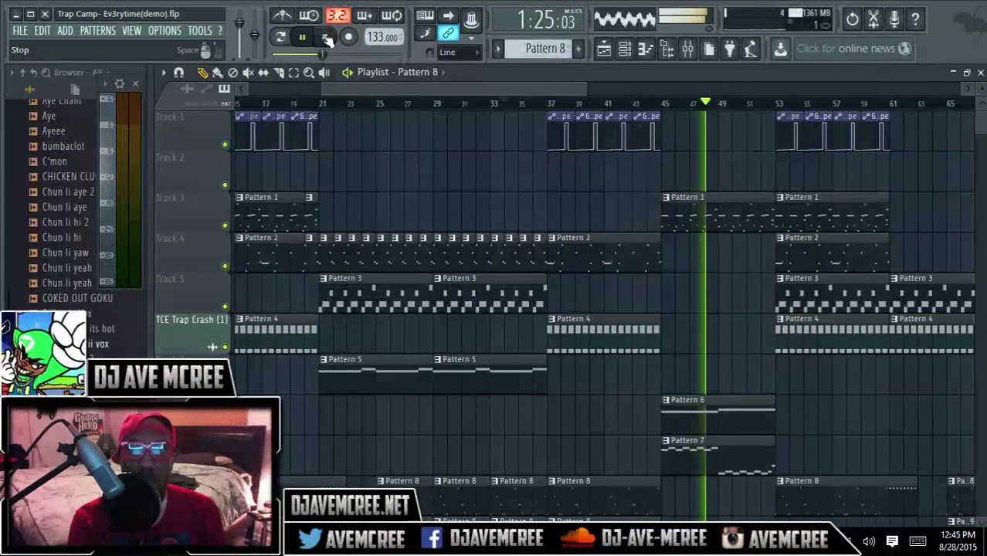
pyautogui.click(327, 39)
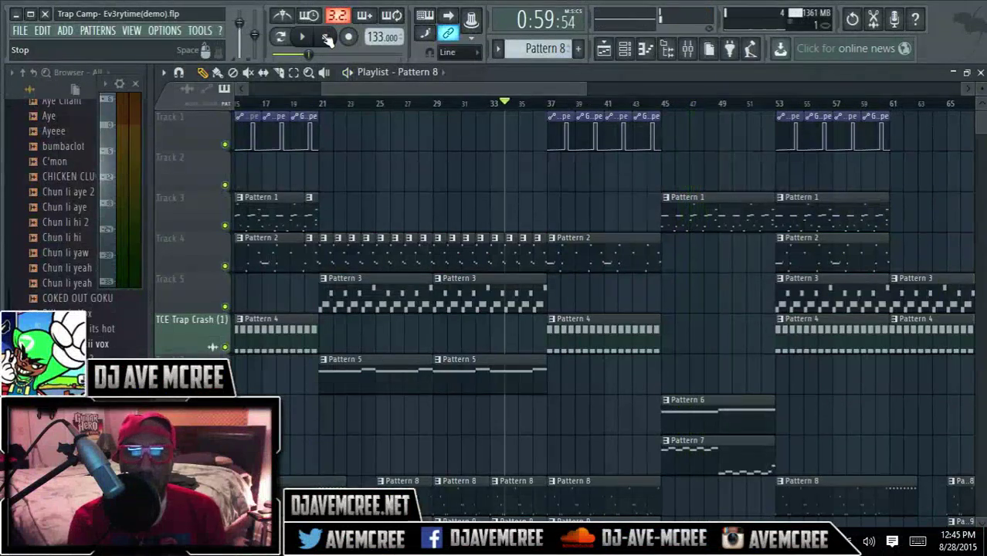
# Play the Pattern 6 and 7 section from bar 45 briefly, replay it from bar 45 to about bar 48, then stop.
pyautogui.click(662, 108)
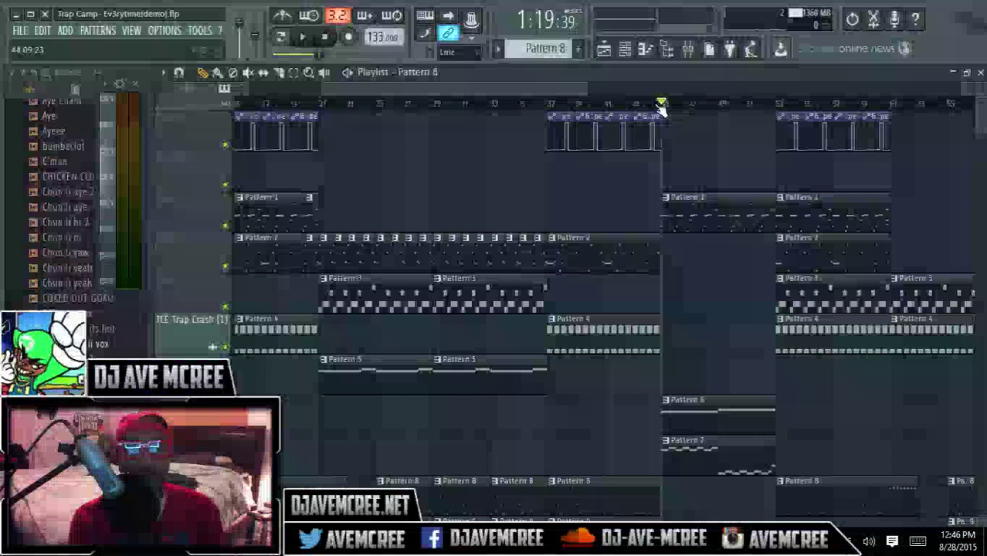
pyautogui.click(309, 43)
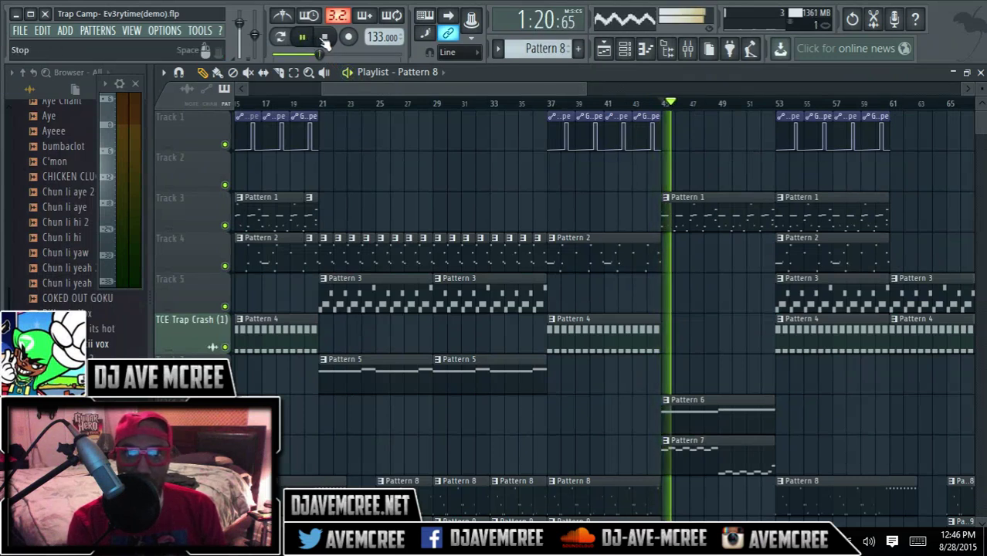
pyautogui.click(326, 37)
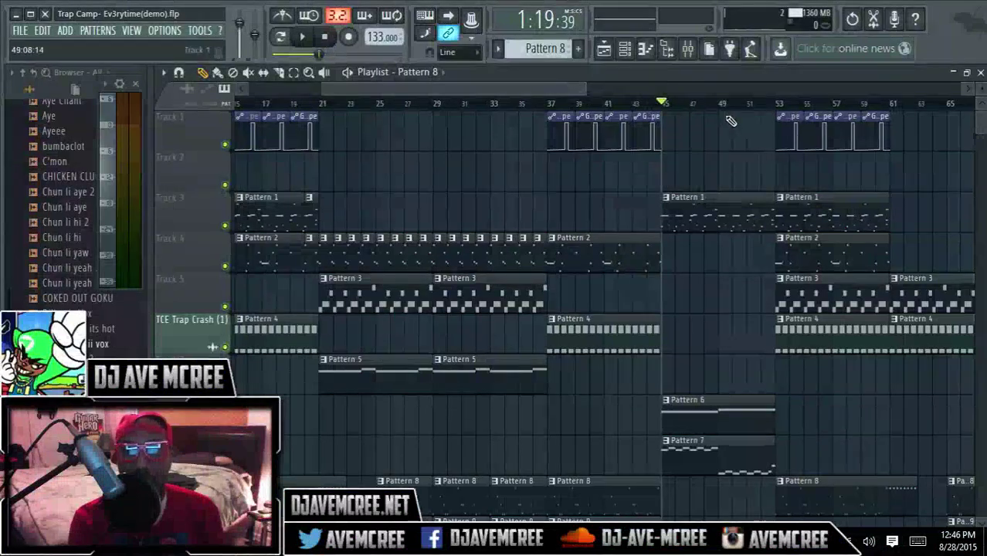
pyautogui.click(308, 43)
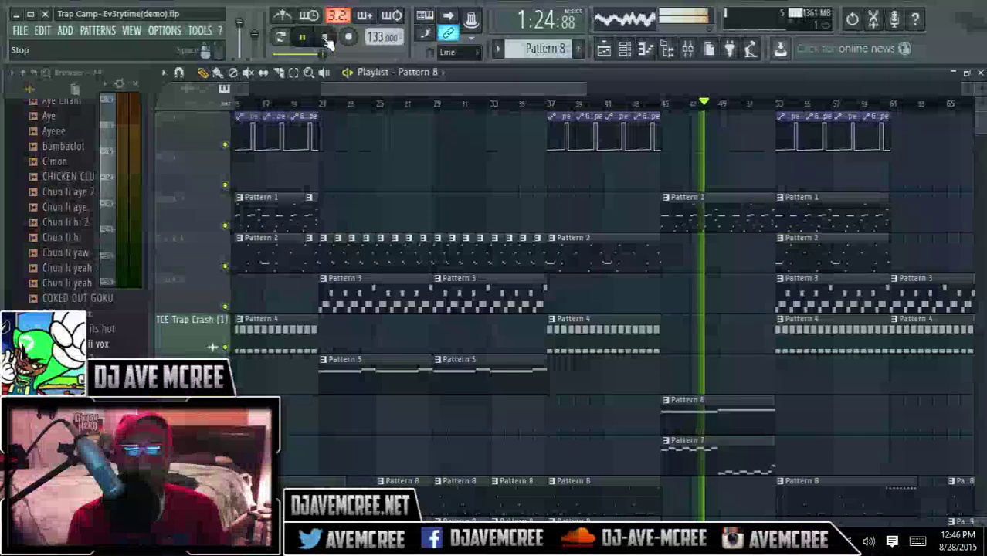
pyautogui.click(328, 42)
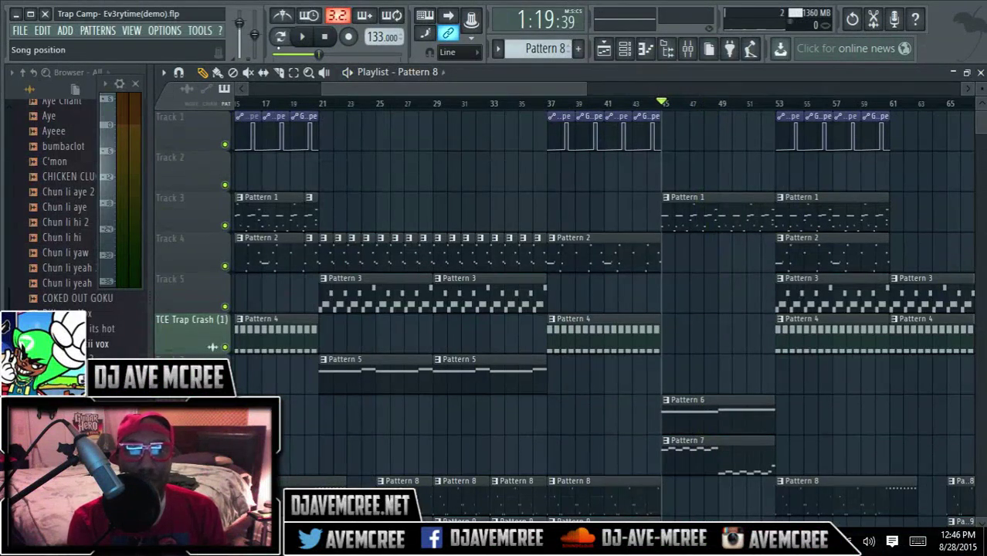
# Audition the opening of the bar 45 section two more times, stopping within the first bar each time.
pyautogui.click(306, 40)
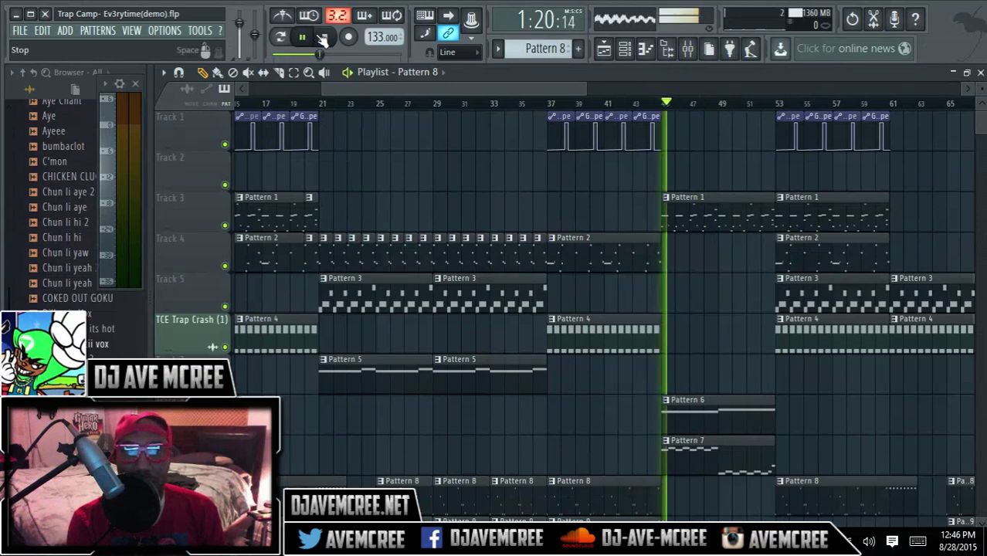
pyautogui.click(324, 39)
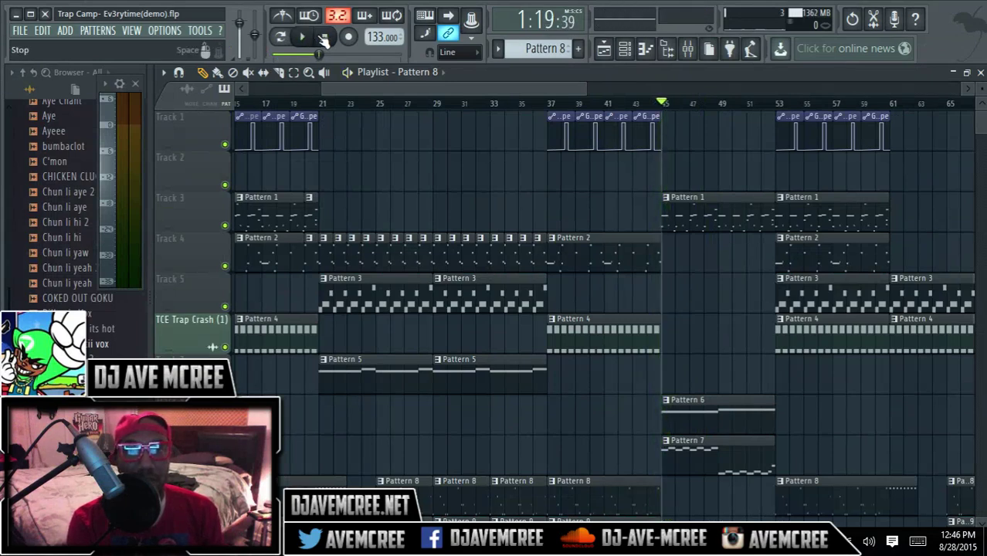
pyautogui.click(303, 40)
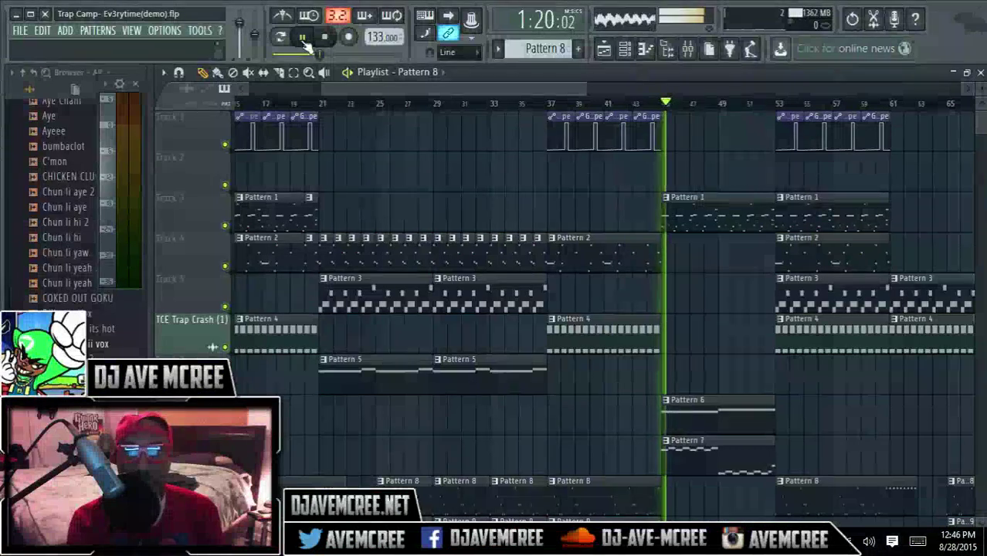
pyautogui.click(334, 38)
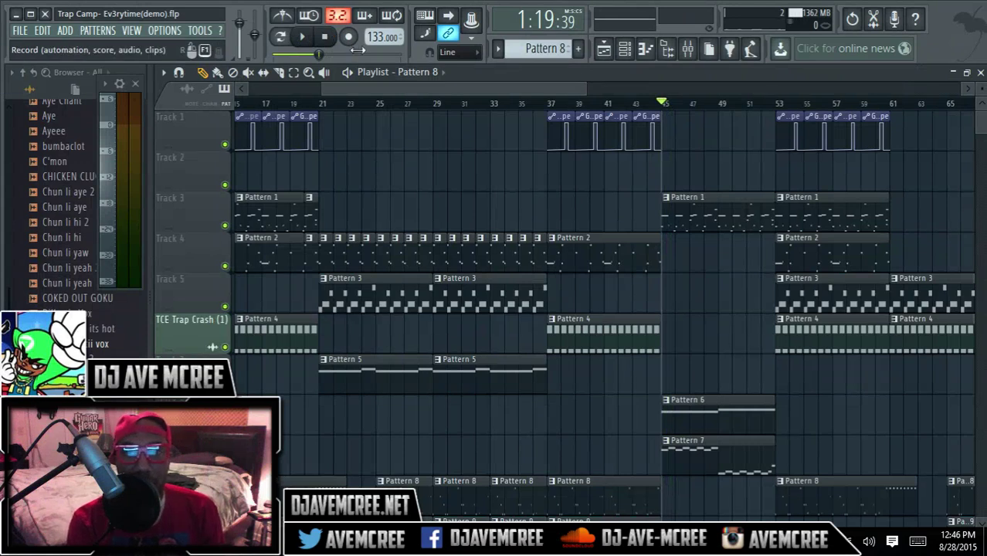
# Play the arrangement from about bar 50 through the bar 53 transition to about bar 57 and stop.
pyautogui.moveTo(437, 89); pyautogui.dragTo(598, 106)
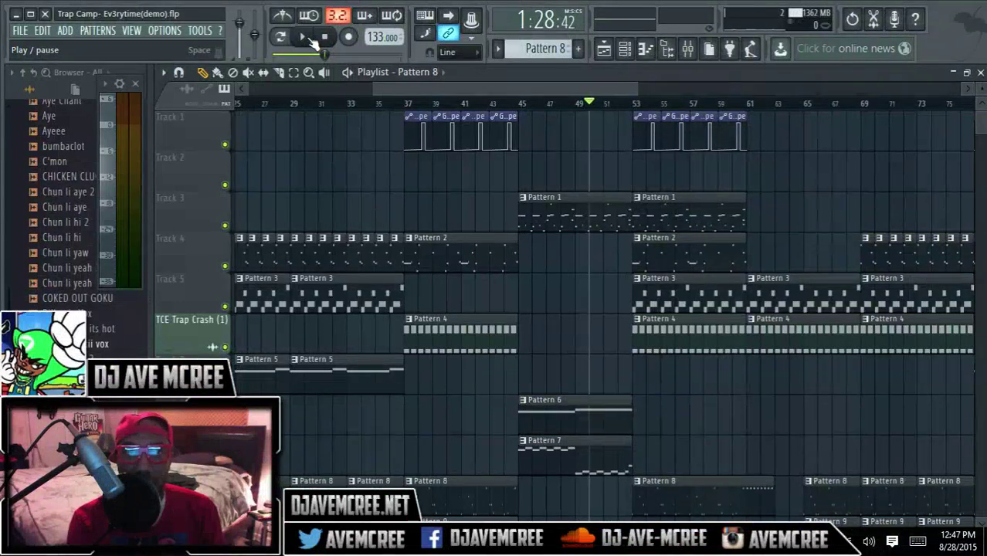
pyautogui.click(312, 41)
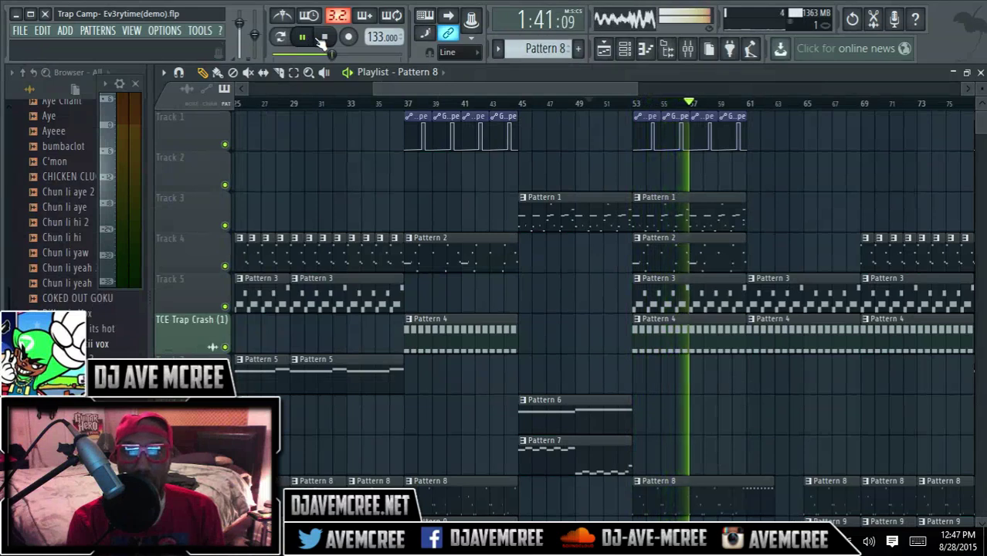
pyautogui.click(327, 38)
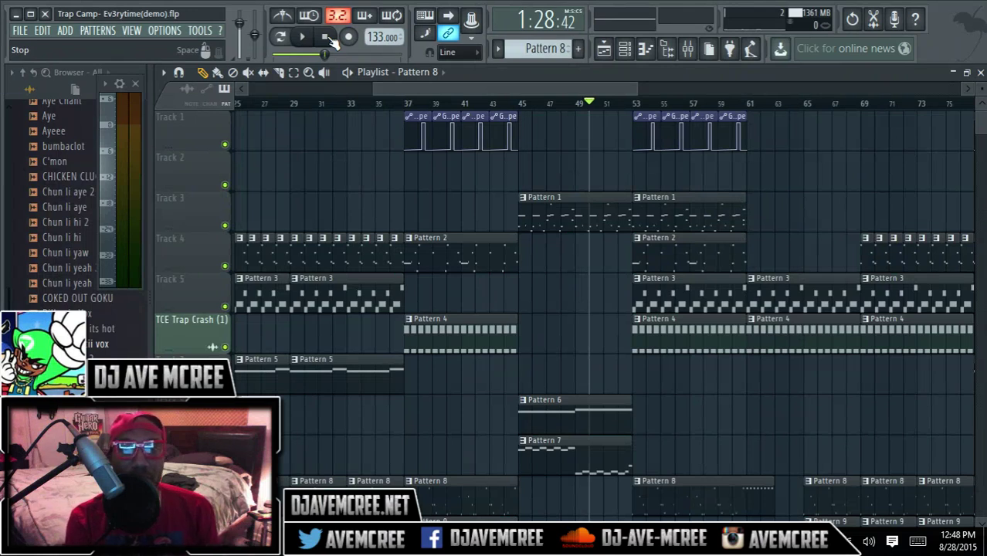
# Play the song from about bar 52, just before the drums return, up to about bar 61 and stop.
pyautogui.click(620, 109)
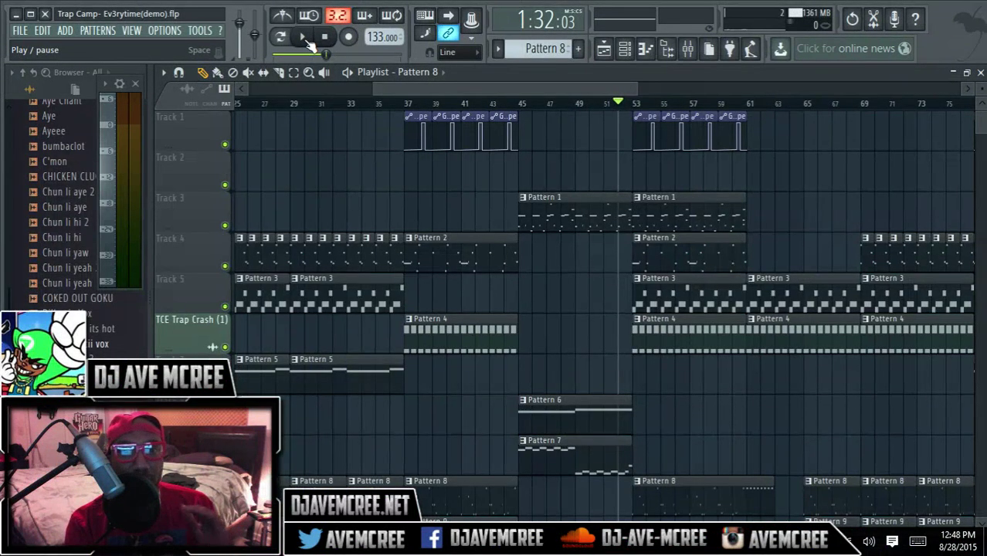
pyautogui.click(306, 40)
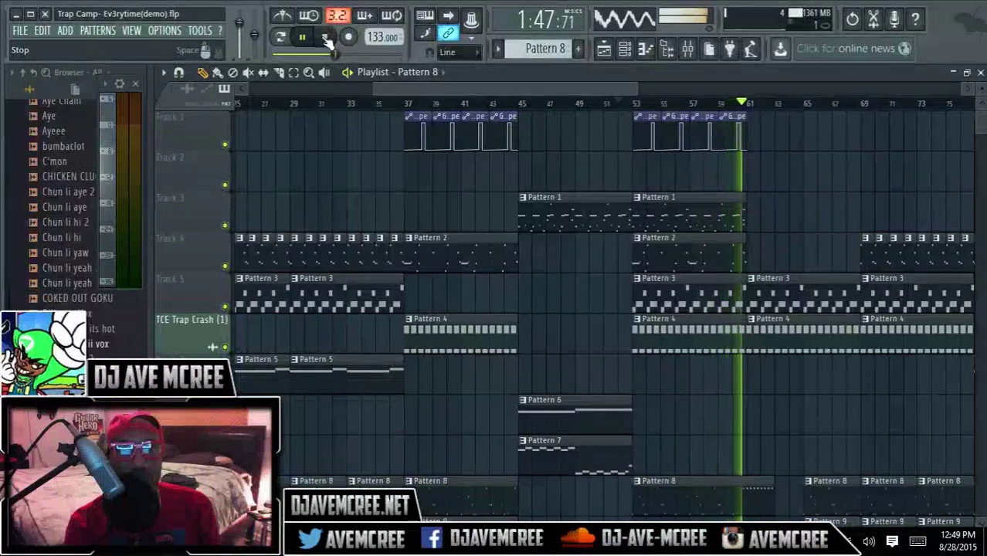
pyautogui.click(327, 39)
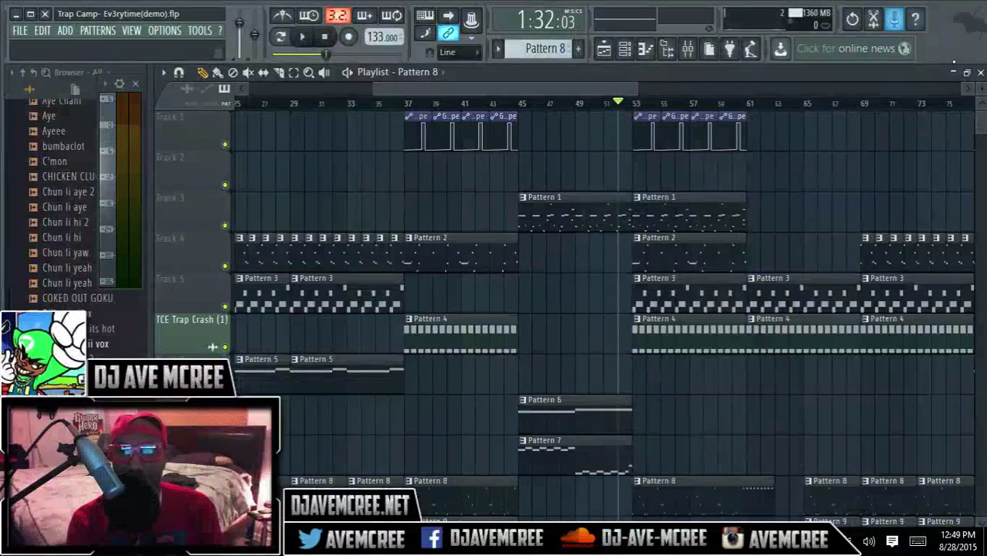
# Close the playlist to reach the channel rack, inspect the TCE SonDigital Bass 2 sample settings and close them.
pyautogui.click(981, 72)
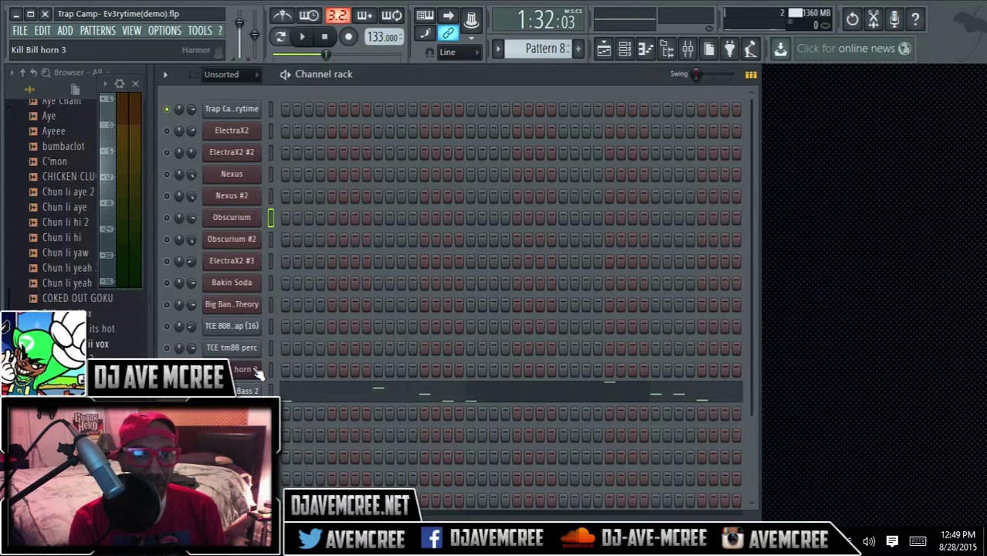
pyautogui.click(254, 392)
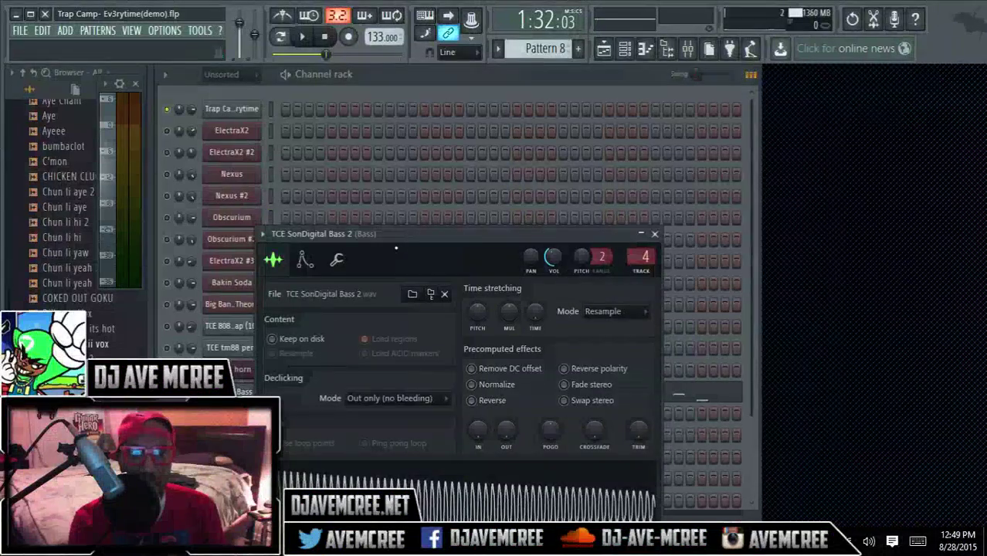
pyautogui.moveTo(403, 238); pyautogui.dragTo(428, 109)
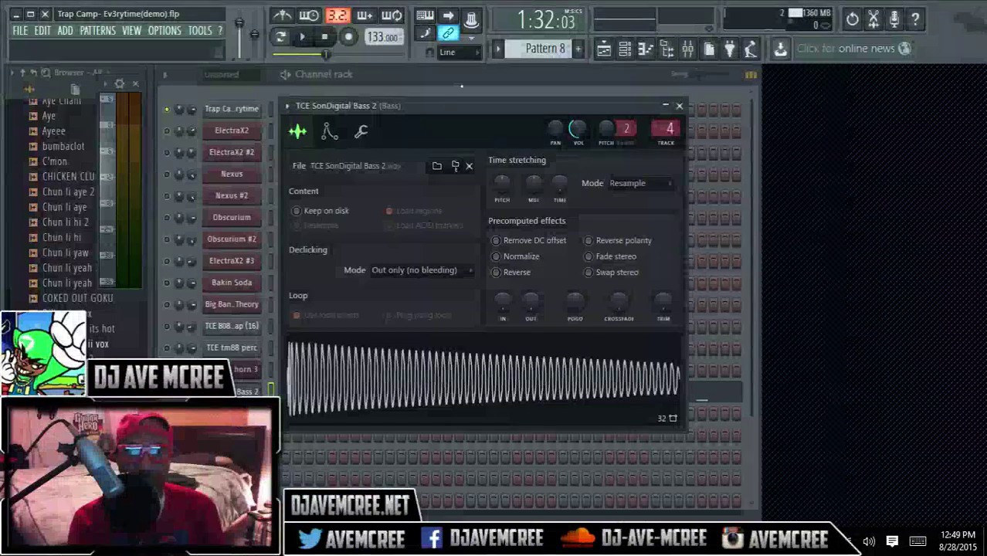
pyautogui.click(462, 86)
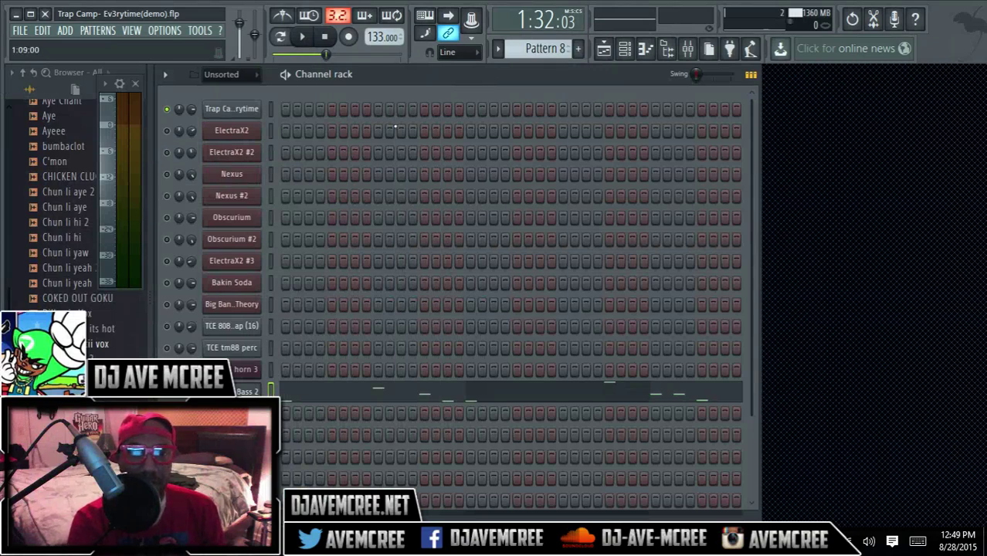
# Browse through the patterns from Pattern 8 to Pattern 16 in the channel rack.
pyautogui.scroll(-1, 555, 48)
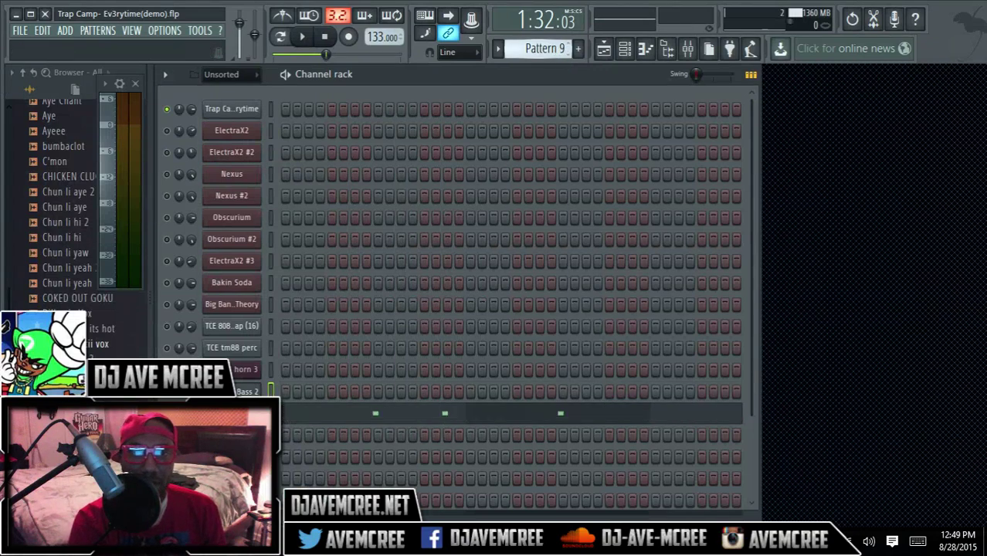
pyautogui.scroll(-6, 545, 48)
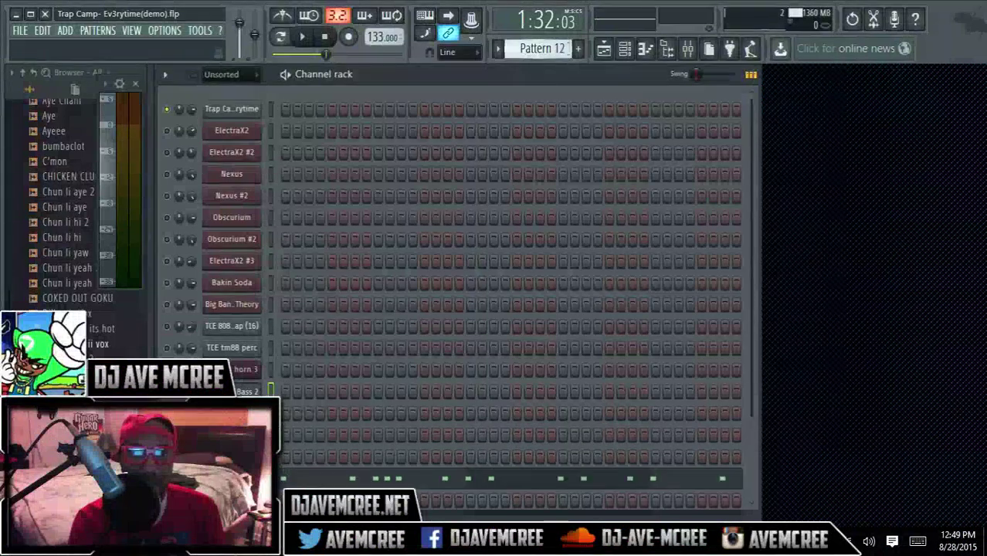
pyautogui.scroll(-1, 545, 48)
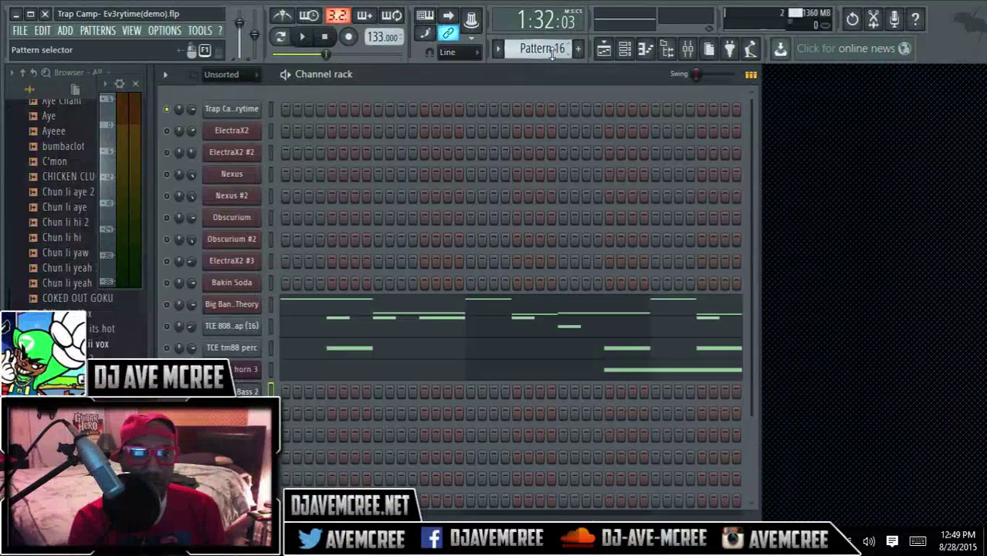
# Inspect the Big Bang Theory bass plugin's interface with its Yeezus Christ preset, audition a note and close the plugin window.
pyautogui.click(232, 304)
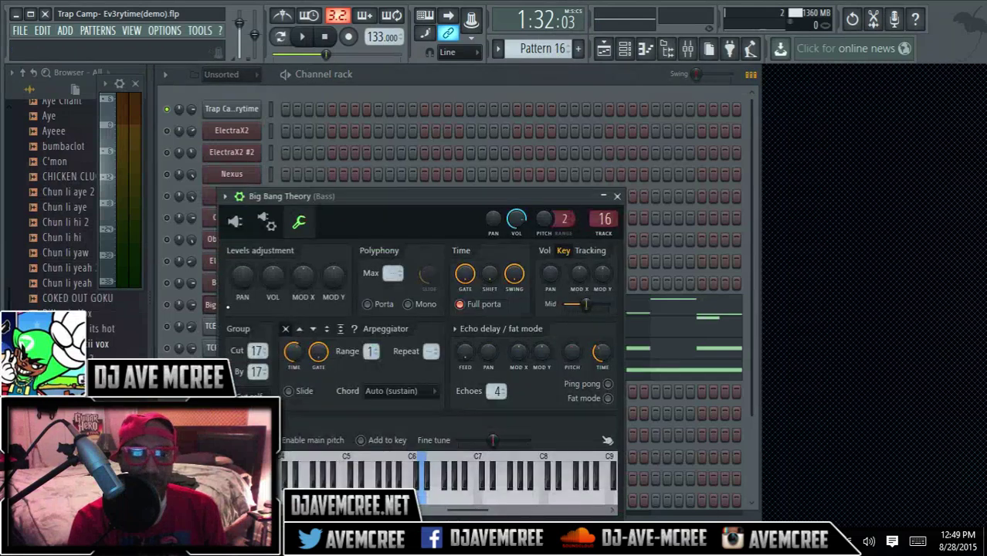
pyautogui.click(236, 222)
pyautogui.moveTo(378, 195); pyautogui.dragTo(378, 145)
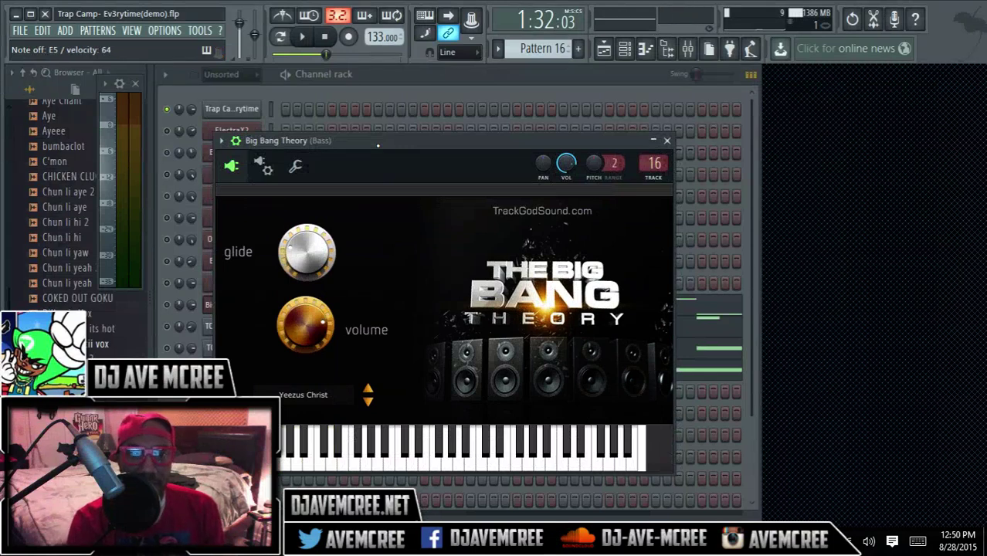
pyautogui.click(669, 144)
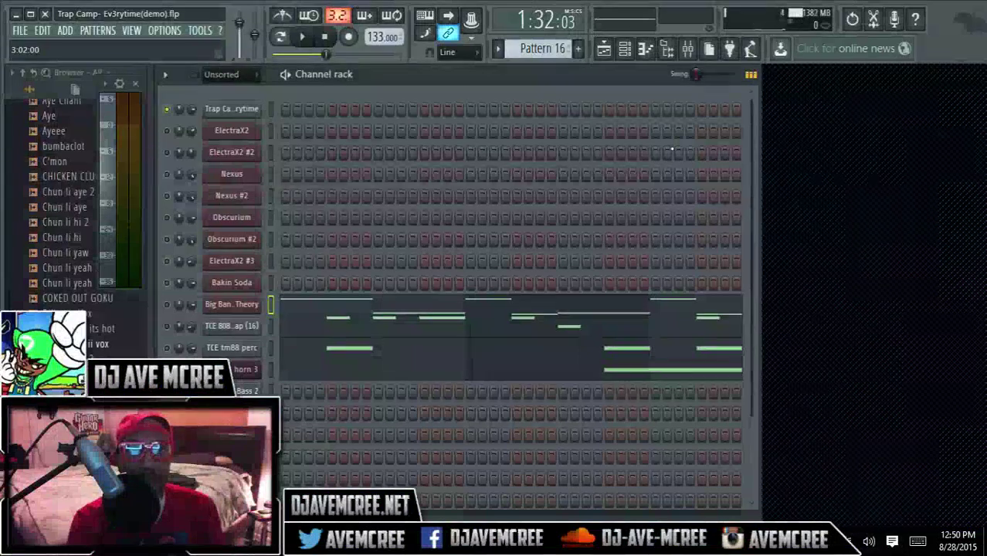